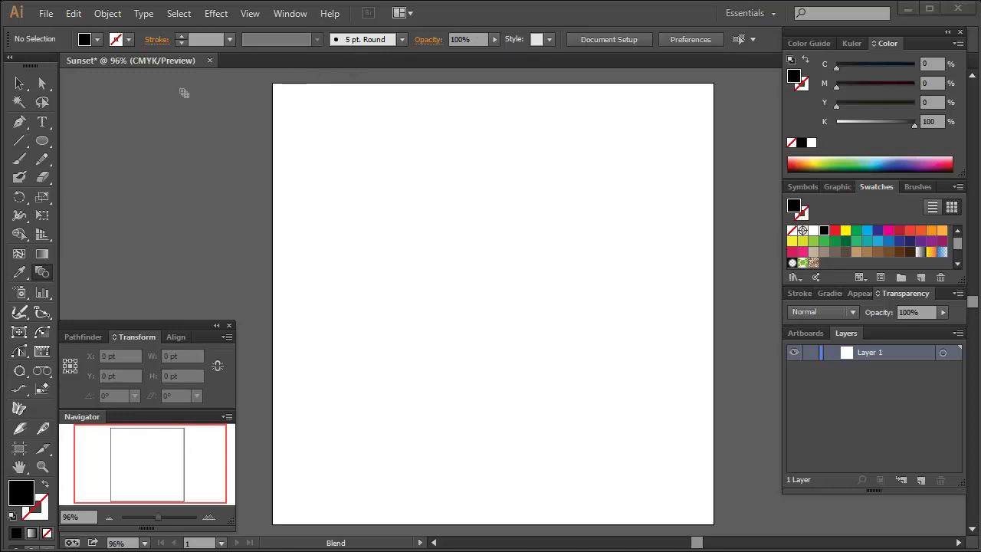
- Draw a navy rectangle covering the whole Sunset artboard
key(t)
key(l)
key(backslash)
key(l)
drag(42, 140, 84, 137)
click(912, 242)
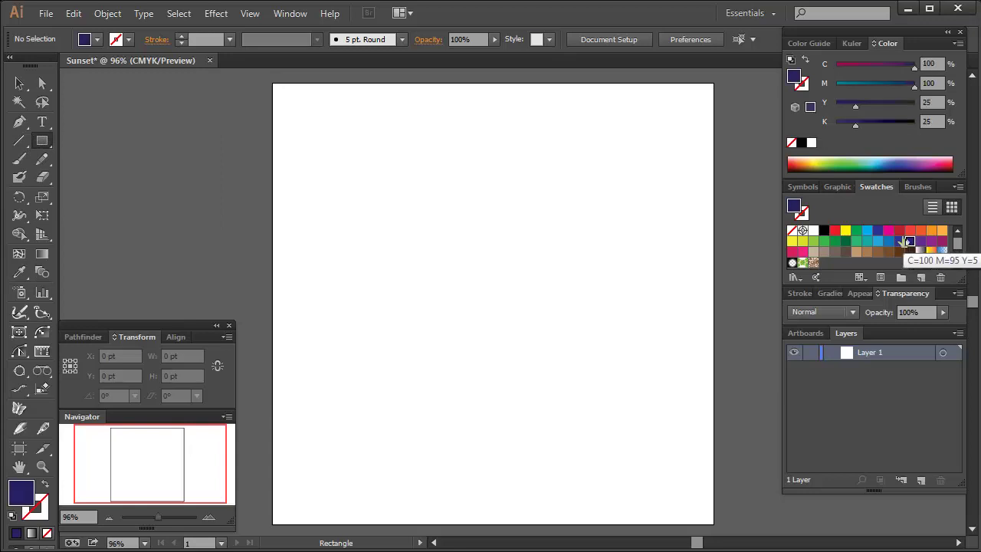
drag(269, 80, 720, 528)
- Add a copy with its top edge lowered a third and fill it orange
key(a)
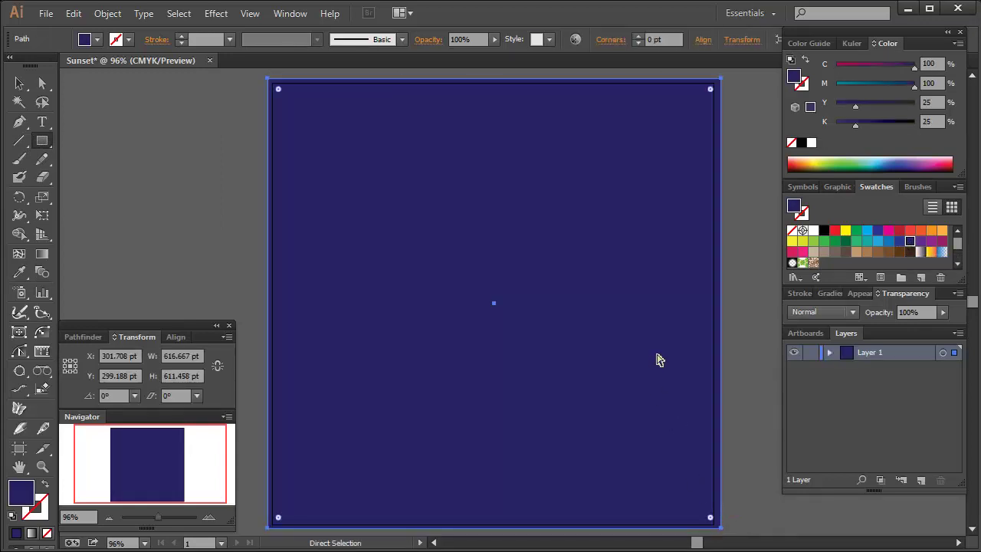
key(m)
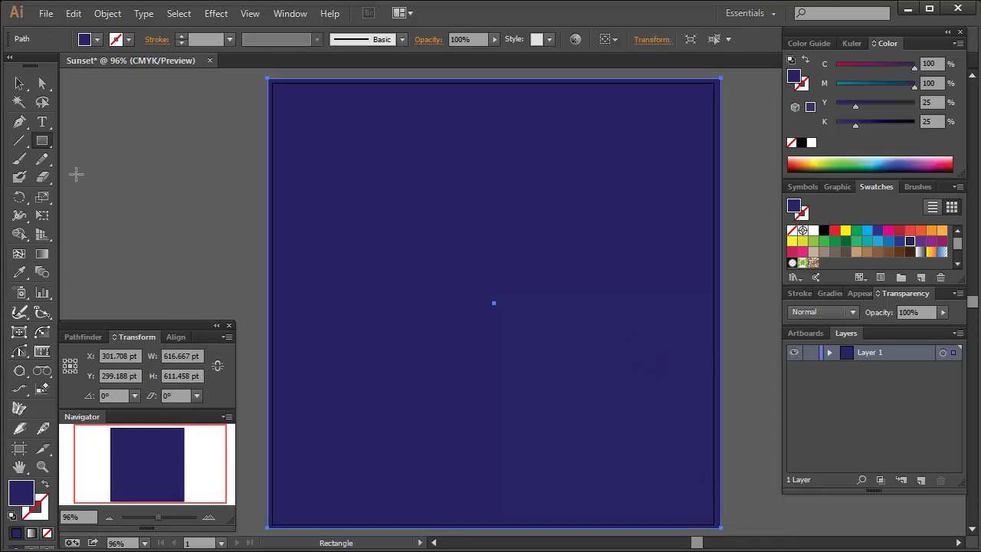
click(42, 215)
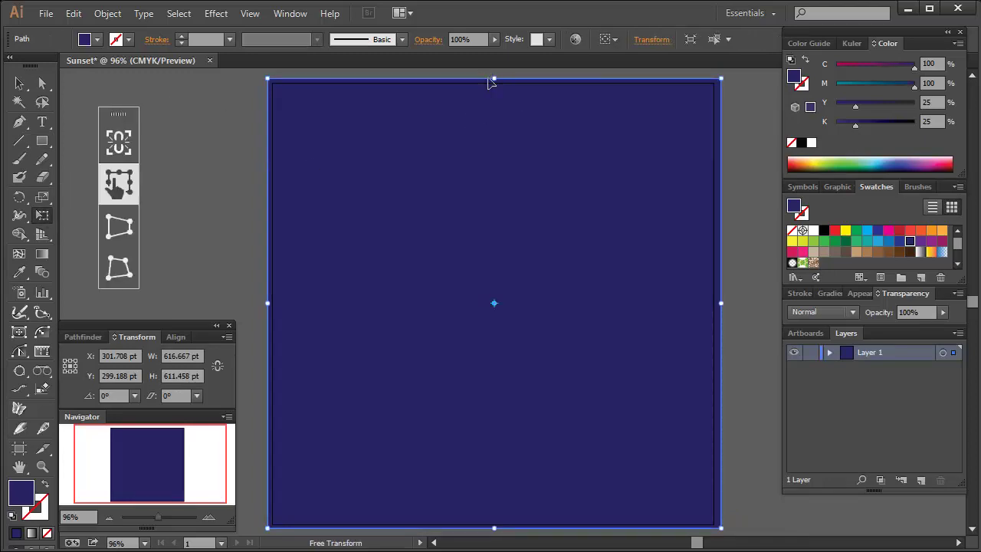
drag(493, 79, 481, 207)
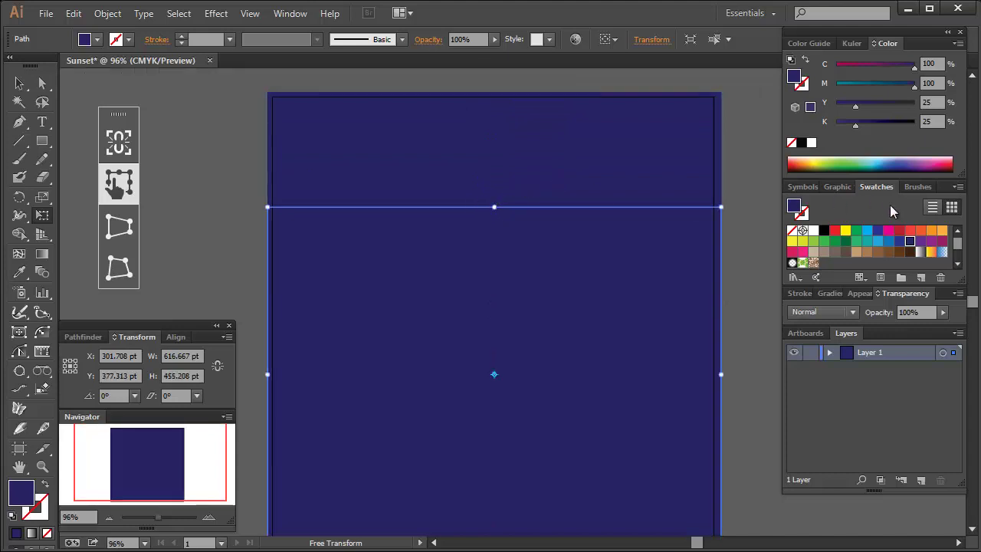
click(941, 233)
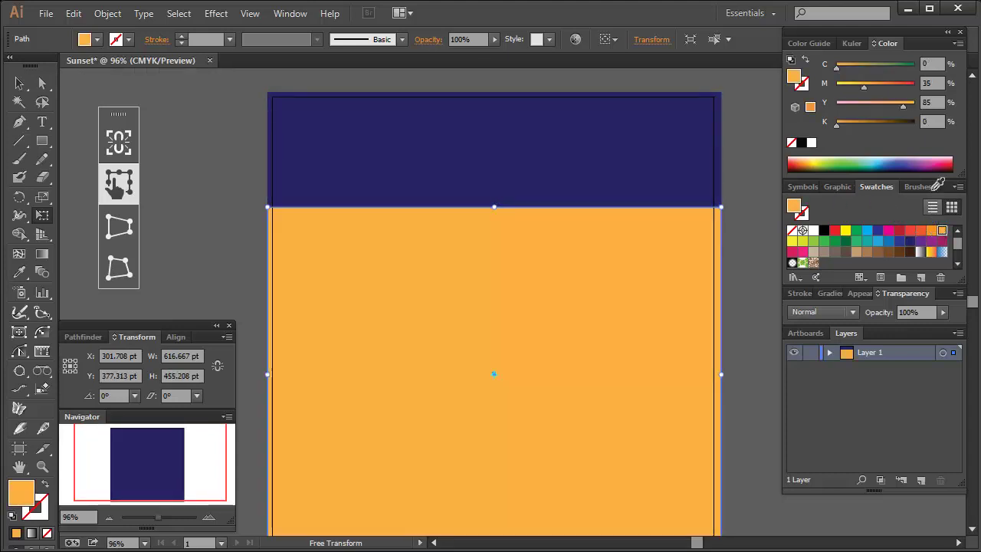
- Add another copy starting at mid-artboard and fill it red (M=90 Y=85)
key(a)
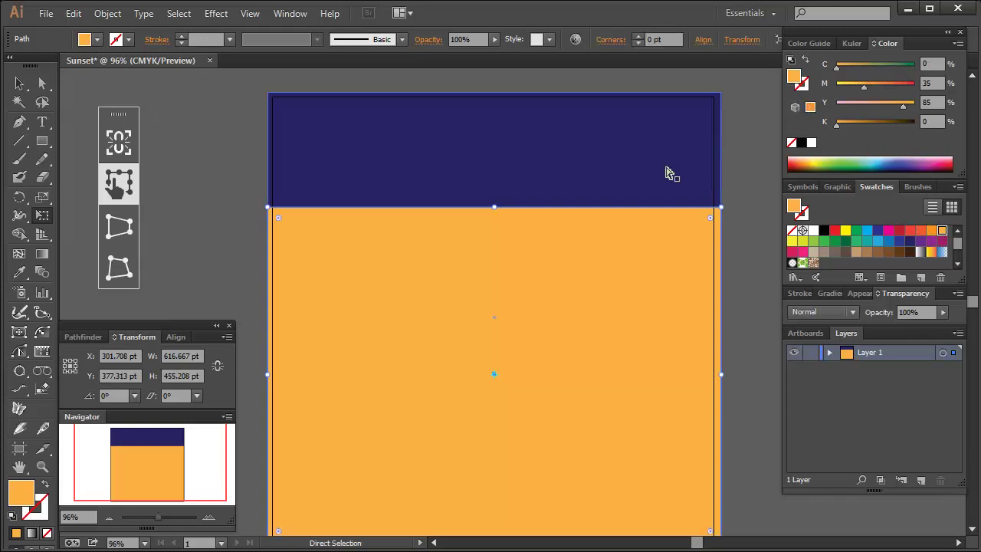
key(e)
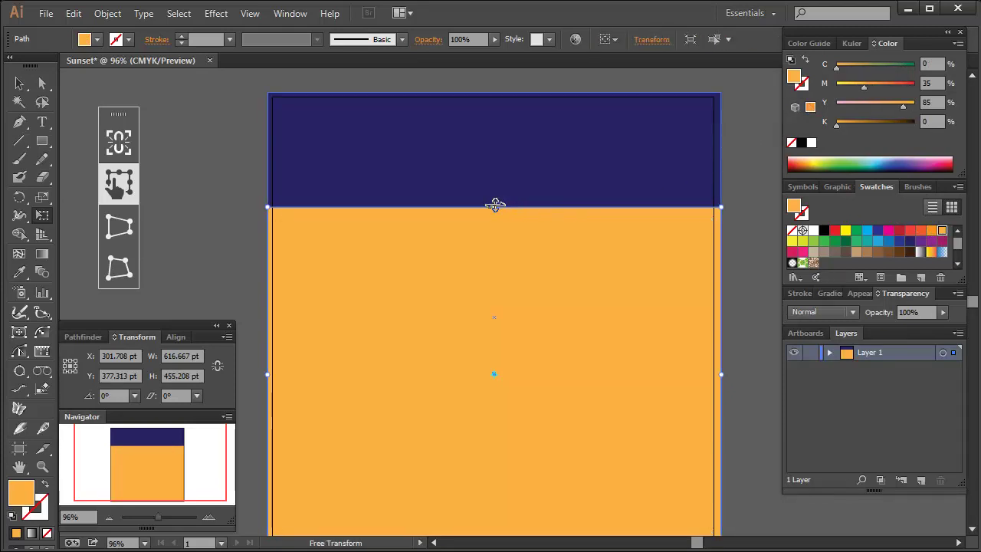
drag(495, 206, 495, 328)
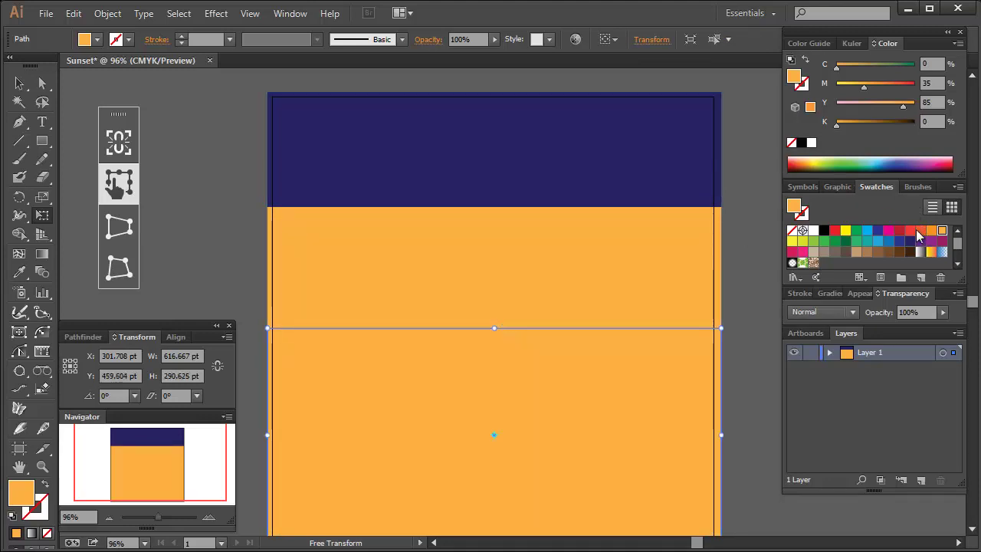
click(910, 231)
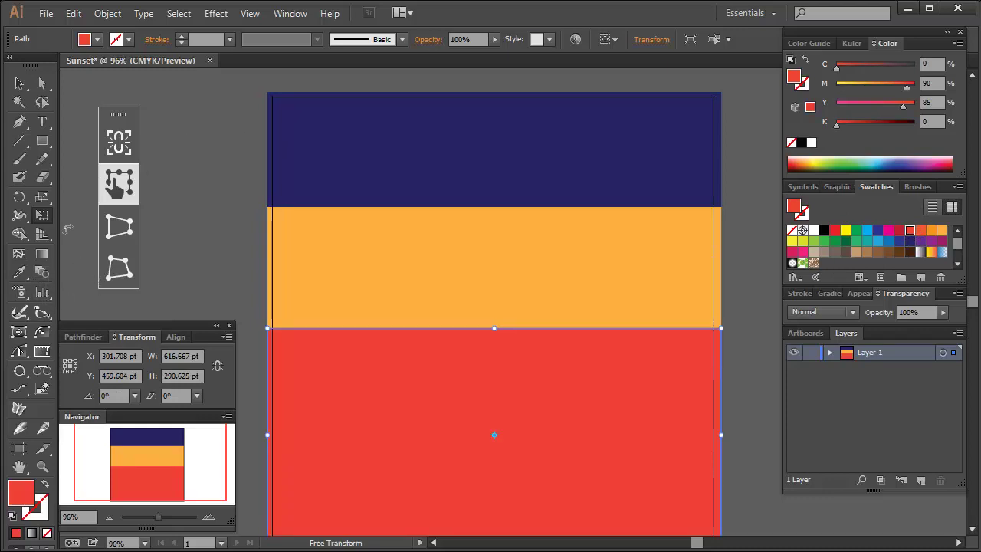
click(46, 272)
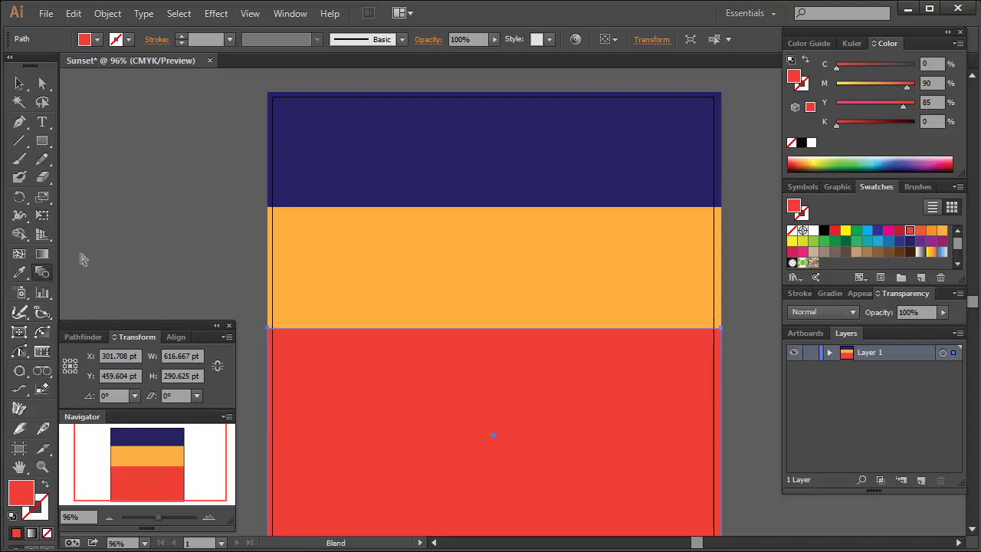
- Select all three rectangles and blend navy into orange into red with the Blend tool (W)
key(a)
key(ctrl+a)
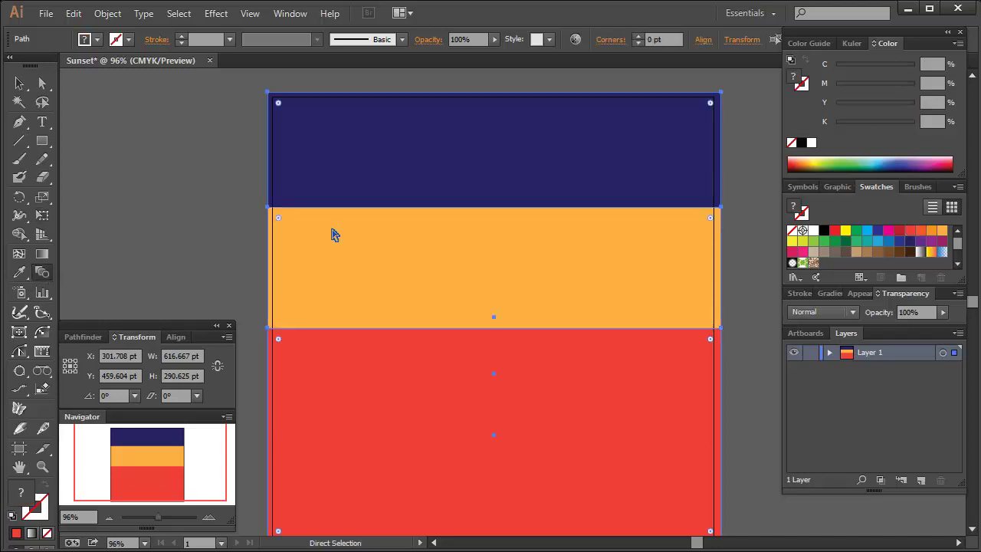
key(w)
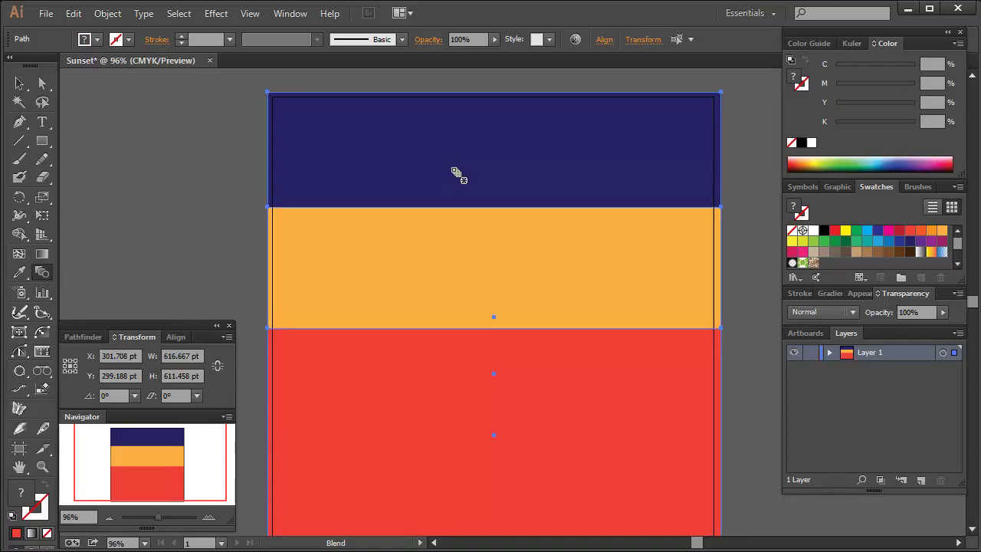
click(447, 232)
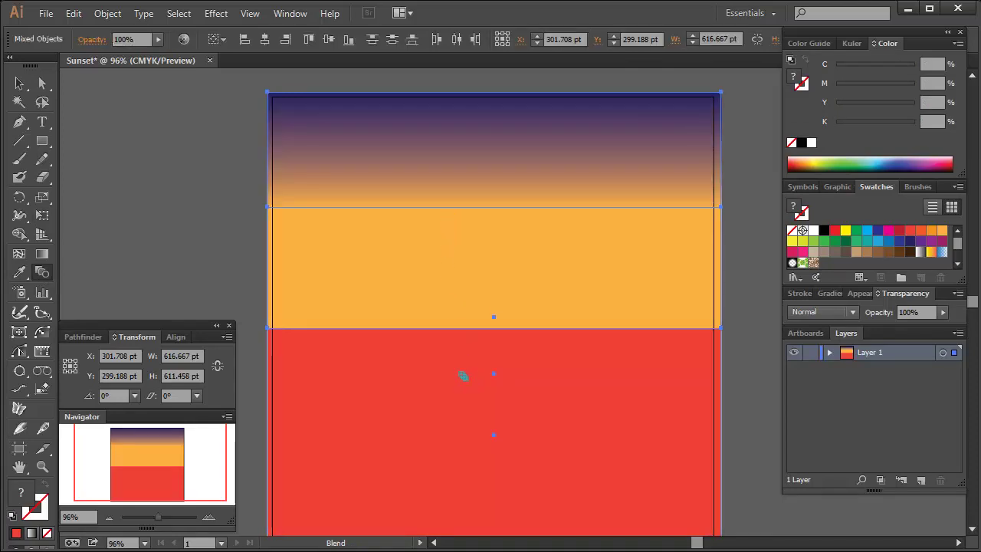
click(464, 335)
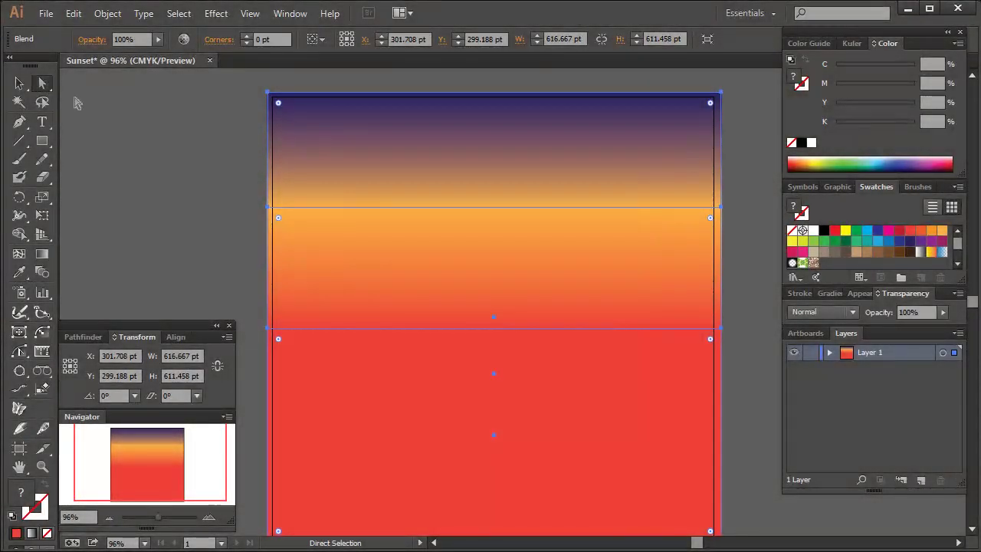
- Lighten the orange rectangle inside the blend to a pale peach
click(21, 84)
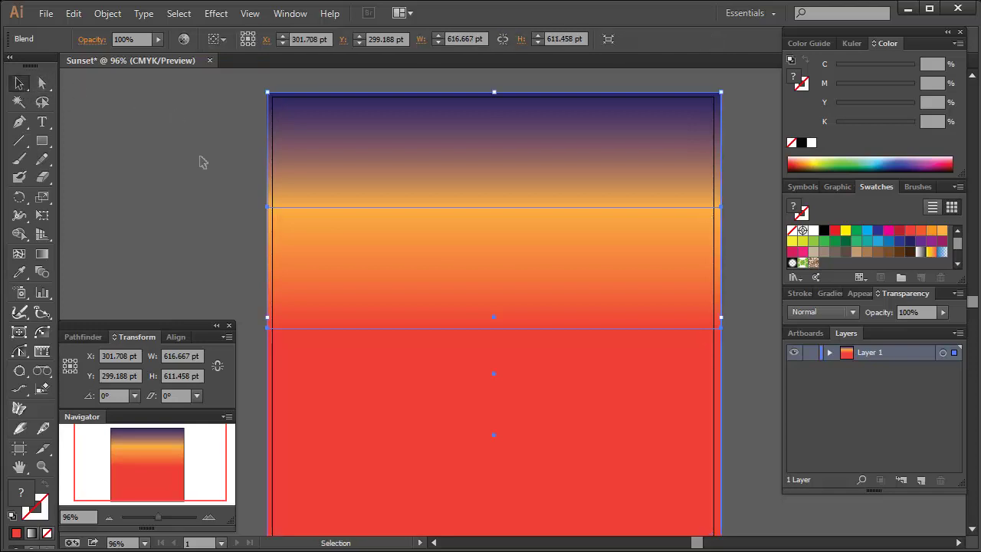
click(246, 171)
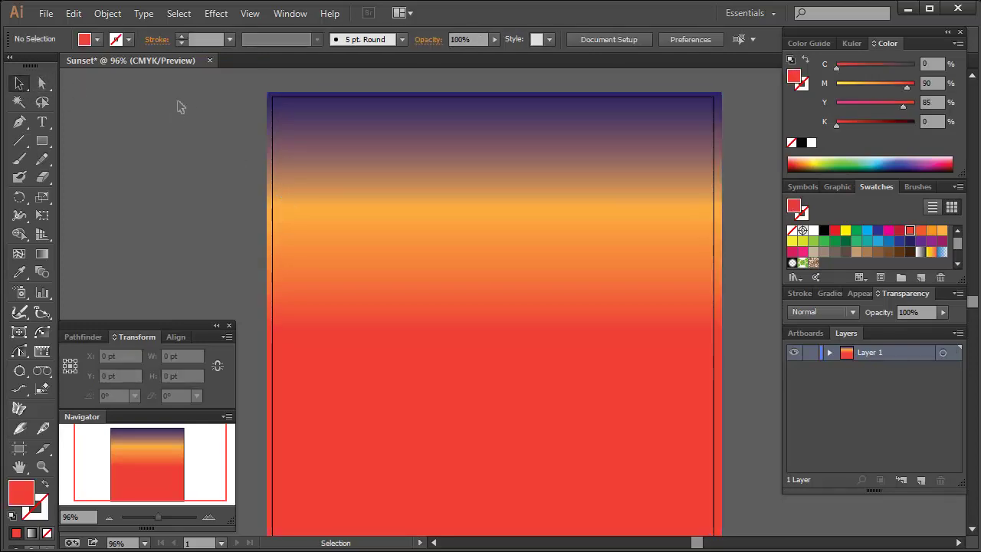
click(42, 82)
click(358, 222)
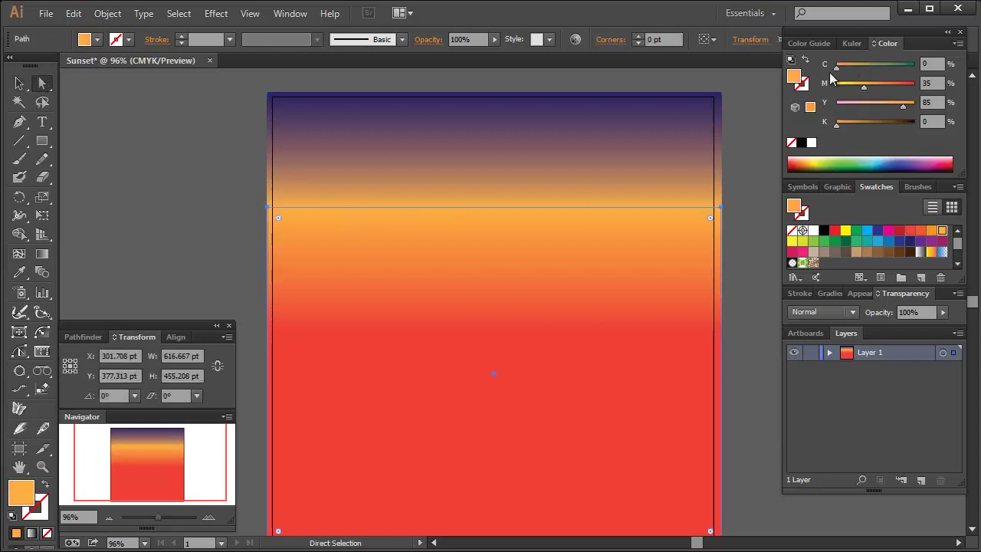
drag(898, 106, 867, 110)
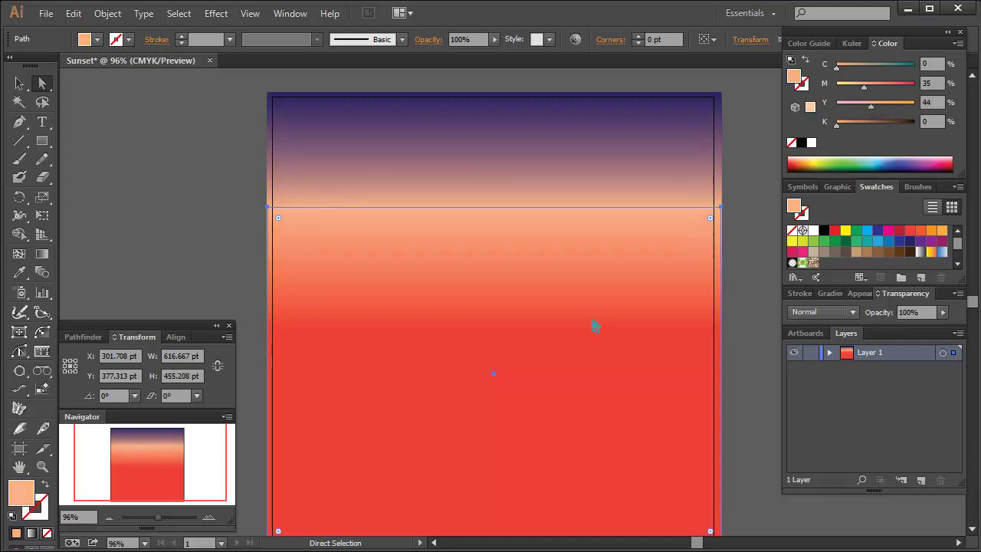
- Lower the top edges of the red and peach rectangles so the glow sits lower
click(550, 417)
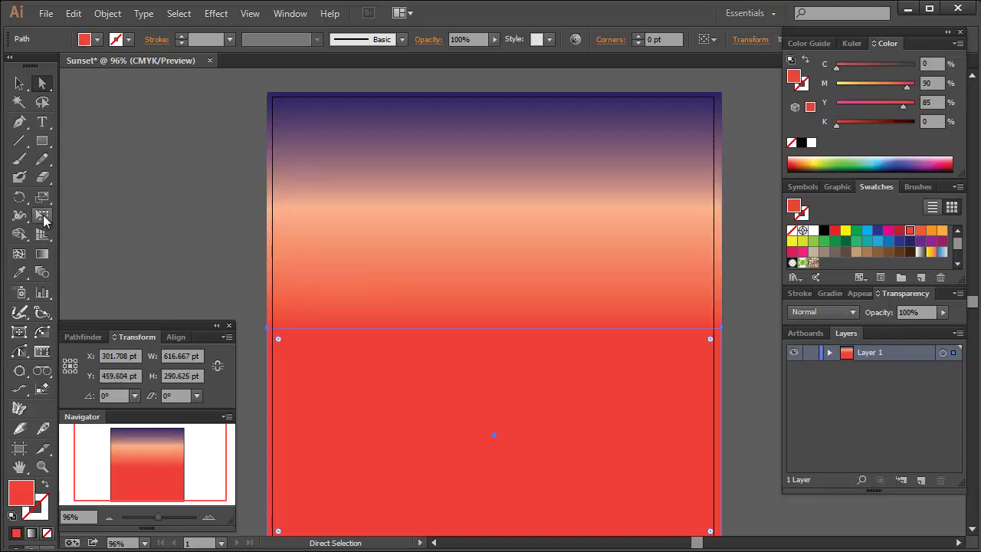
click(42, 215)
drag(503, 331, 494, 403)
click(829, 352)
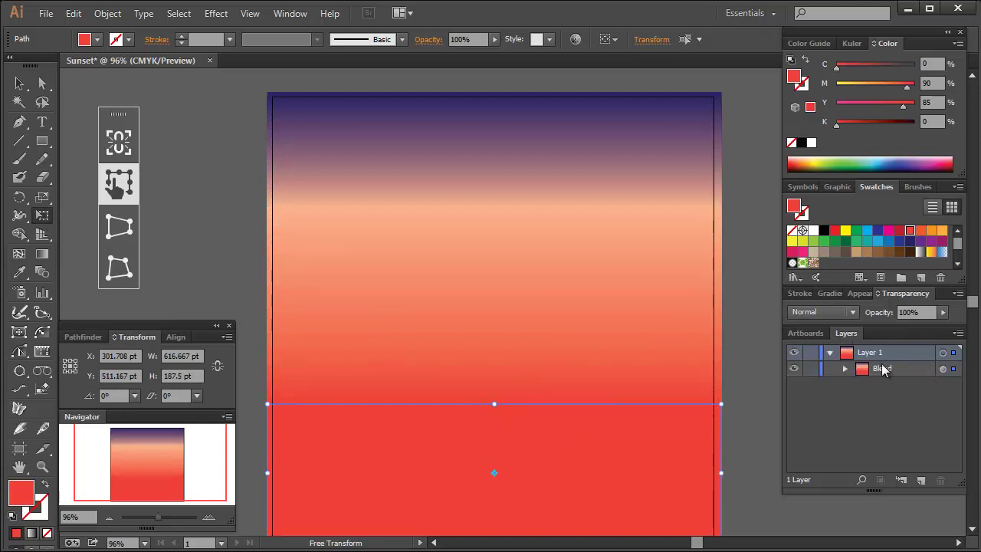
click(846, 369)
click(943, 400)
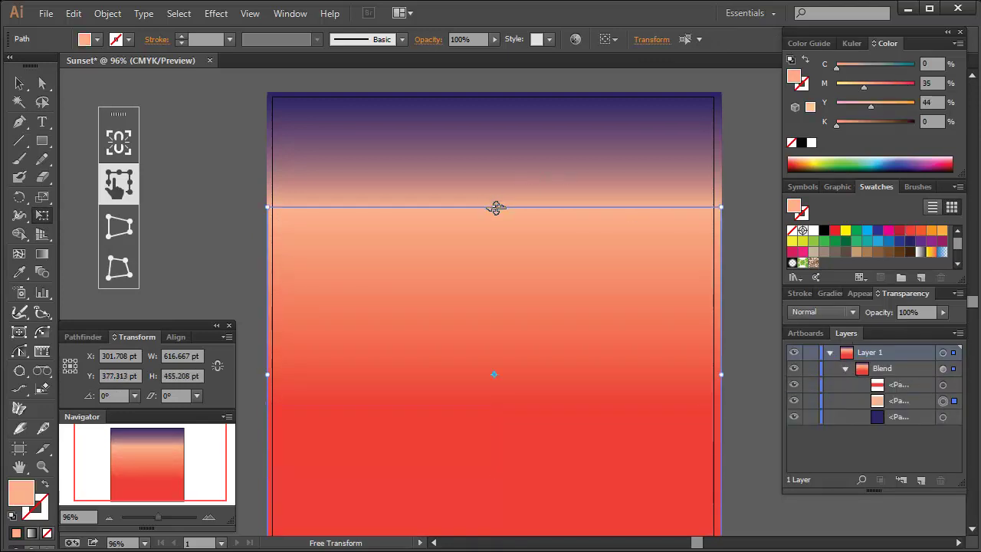
drag(494, 205, 495, 320)
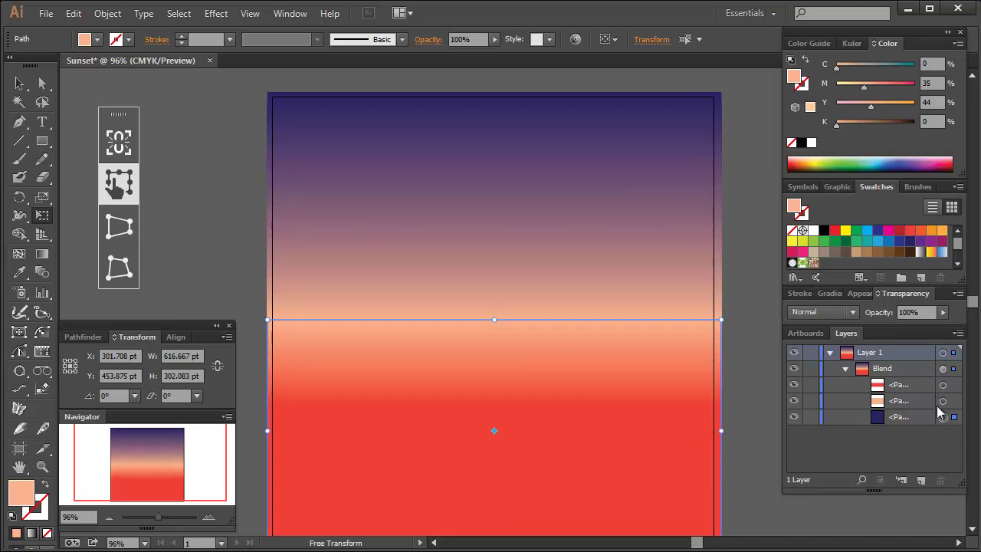
- Duplicate the navy rectangle, stretch the copy to the artboard top and darken it to K=80
click(943, 417)
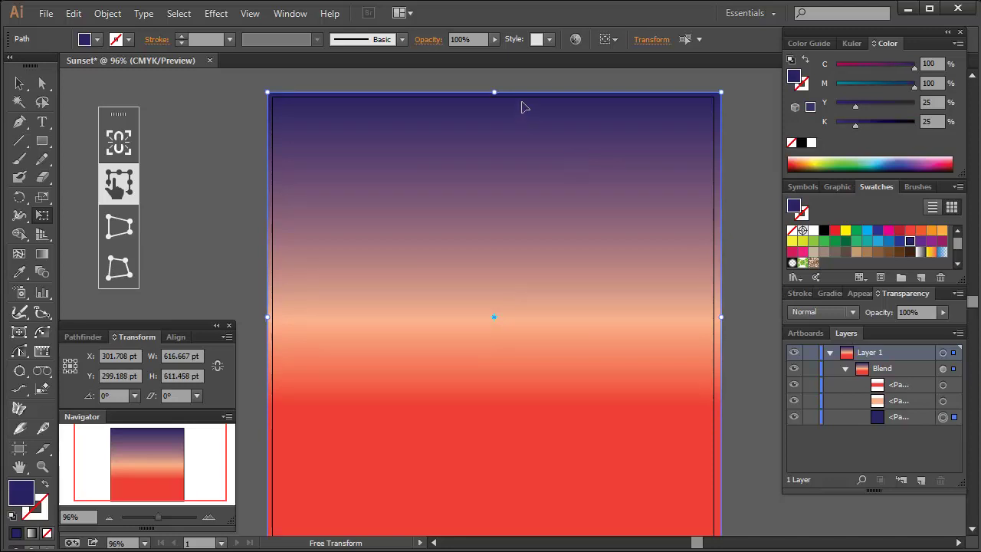
drag(494, 92, 494, 147)
key(a)
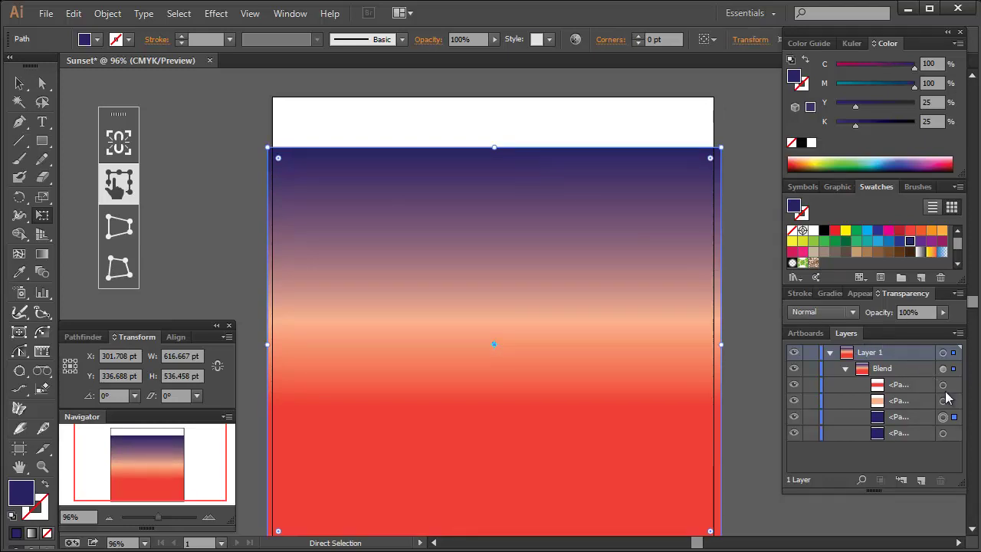
click(943, 434)
drag(494, 147, 494, 97)
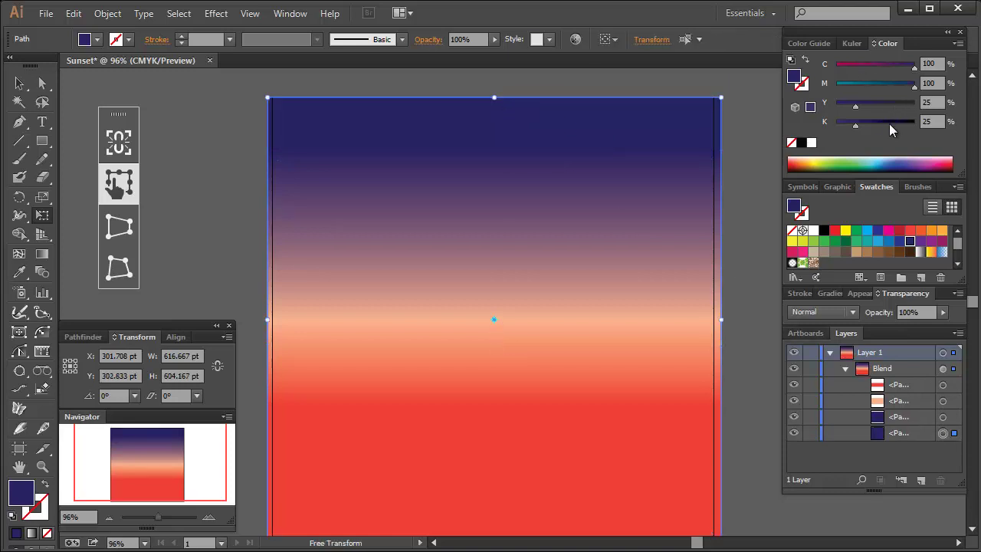
drag(891, 124, 898, 123)
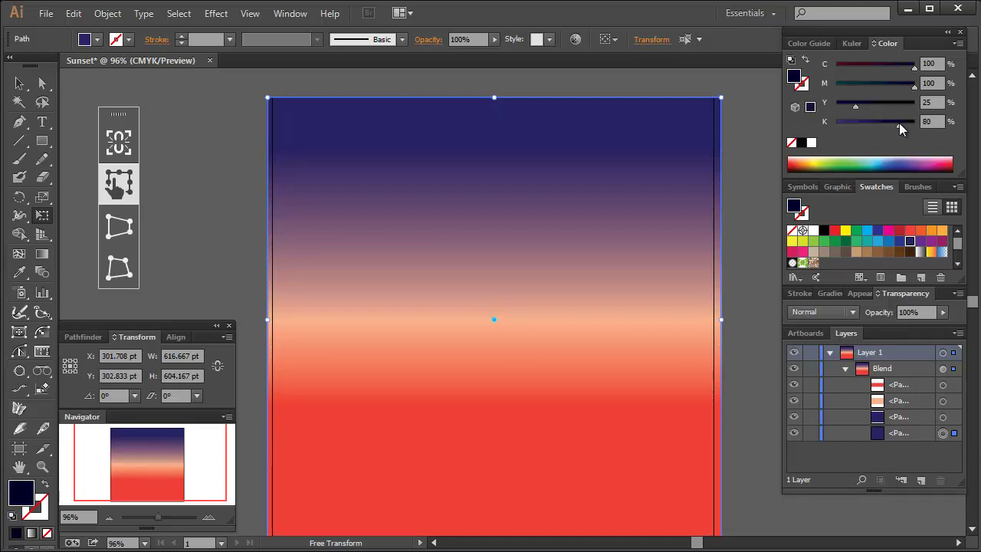
scroll(751, 188, down, 1)
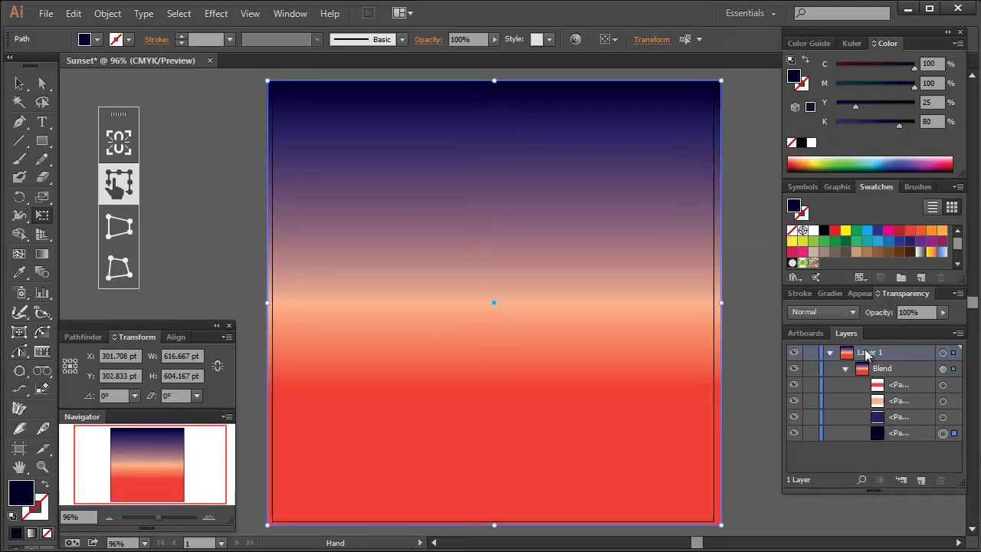
- Rename Layer 1 to 'Sky', lock it, and add a new layer named 'Sun' above it
click(812, 353)
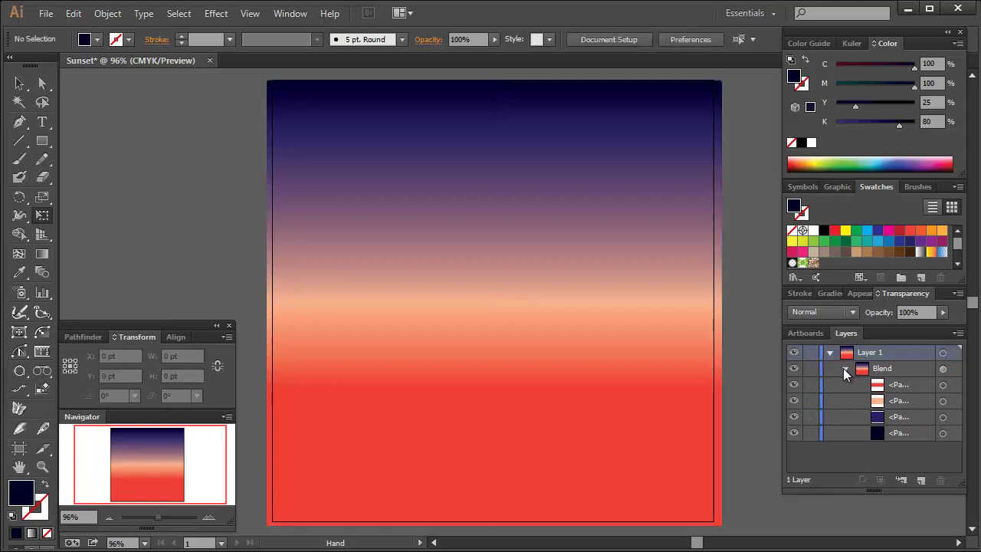
click(845, 370)
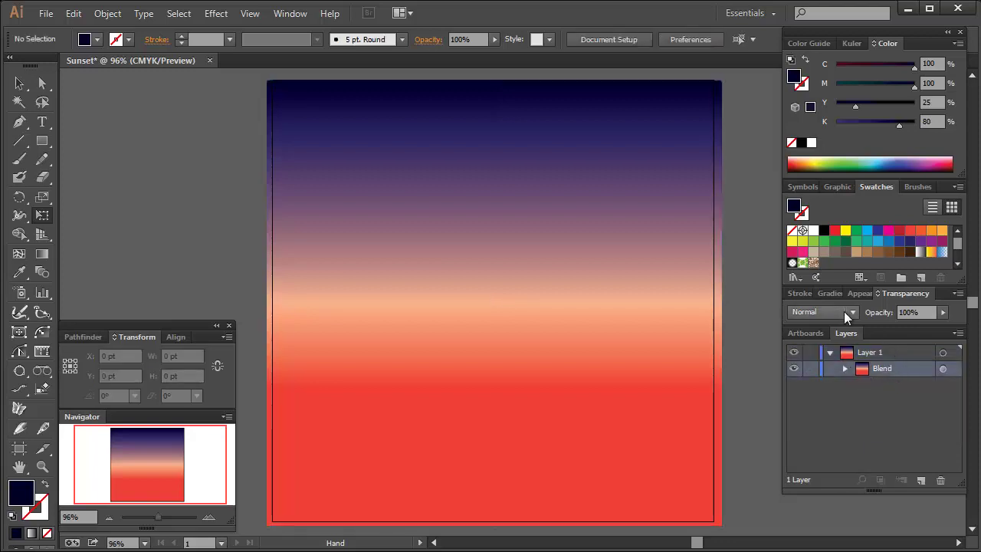
double_click(890, 352)
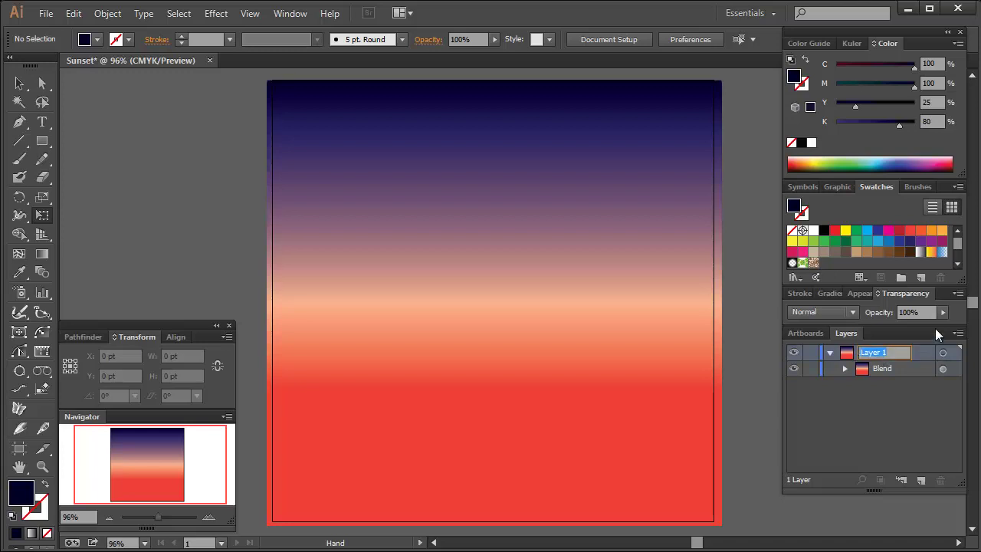
text(Sky)
key(Return)
click(811, 353)
click(921, 480)
double_click(918, 348)
text(Sun)
key(Return)
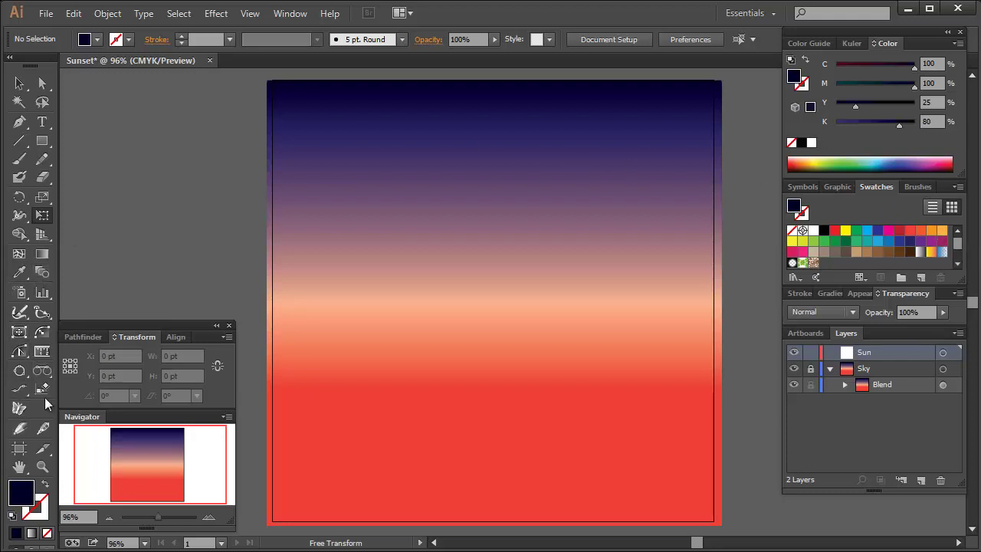
- Sample colours down the sky with the Eyedropper and settle on the peach tone as fill
click(21, 272)
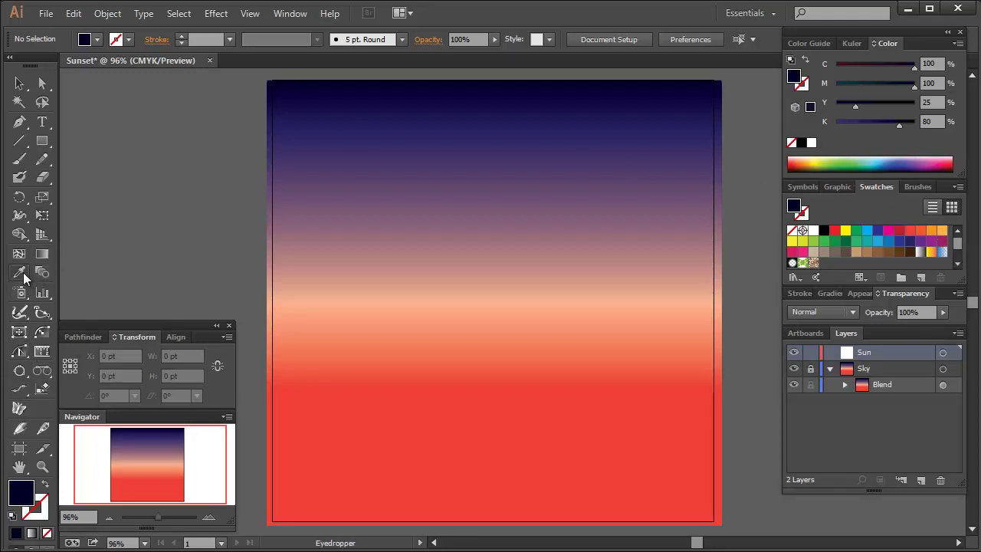
click(330, 296)
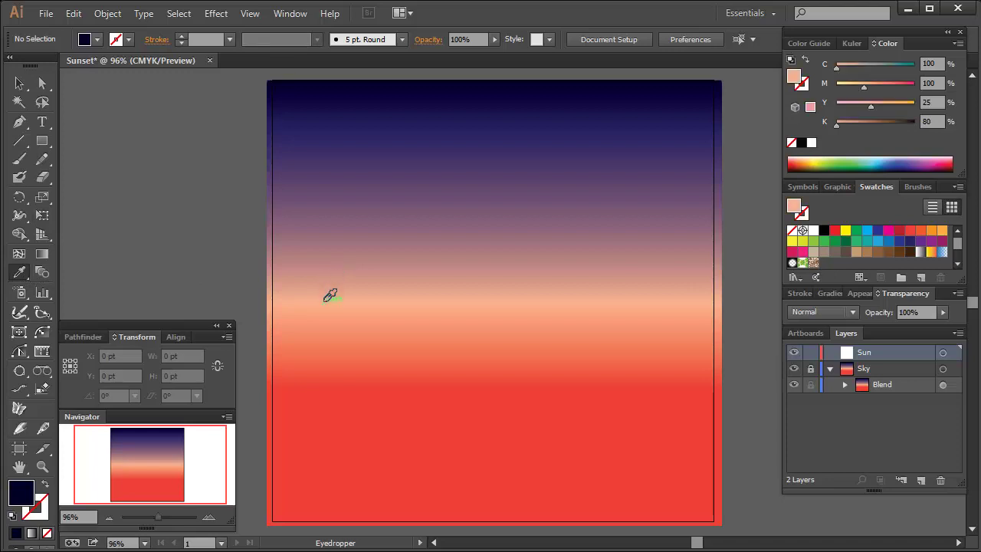
click(341, 256)
click(349, 218)
click(355, 176)
click(353, 146)
click(353, 193)
click(346, 235)
click(344, 277)
click(344, 322)
click(342, 360)
click(340, 391)
click(309, 302)
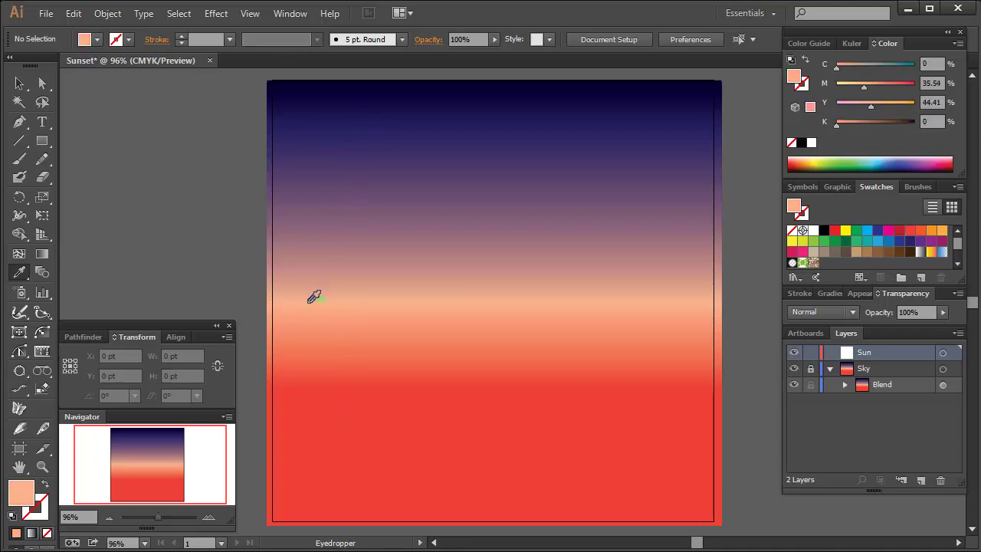
- Draw a large and a smaller concentric peach circle and blend them together
drag(42, 141, 66, 179)
drag(352, 302, 445, 326)
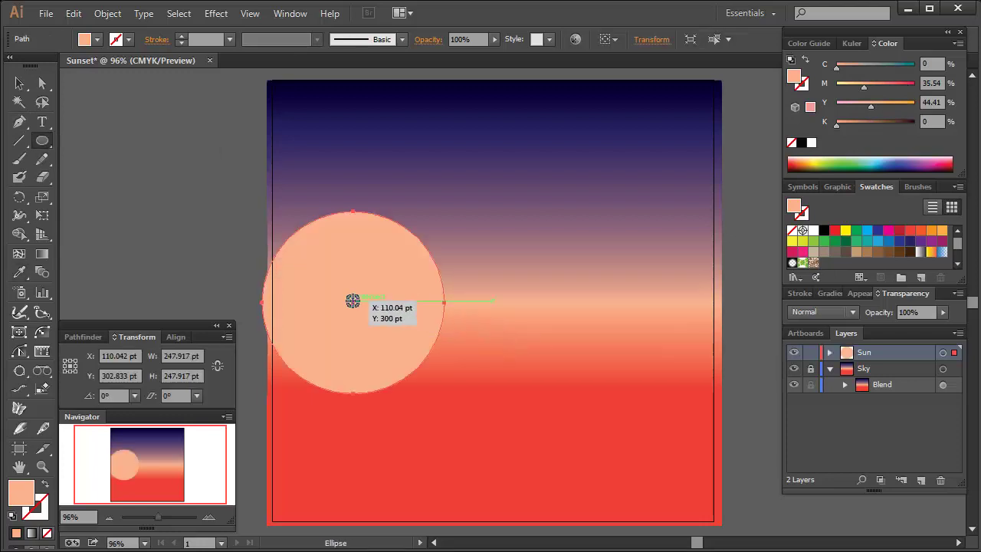
drag(352, 302, 392, 321)
click(830, 352)
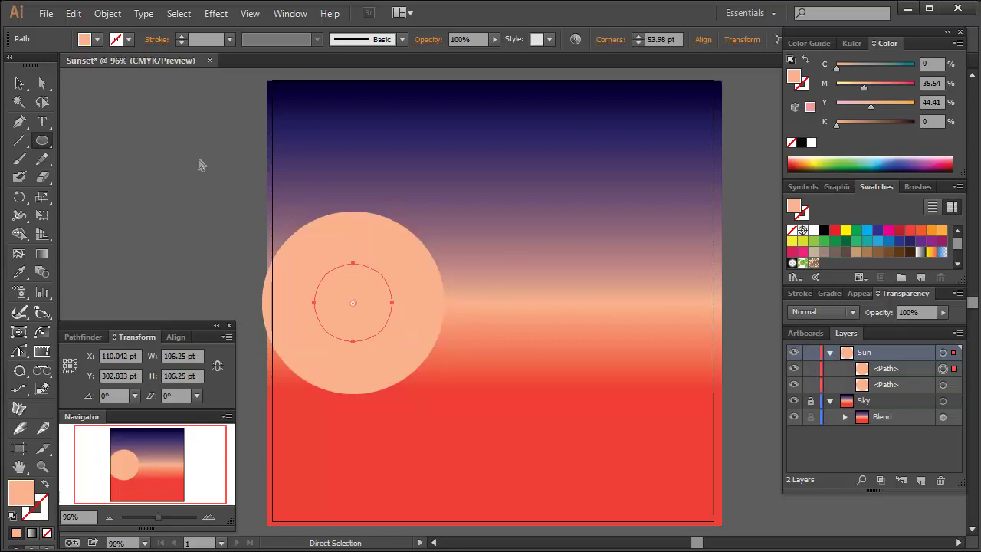
key(ctrl+a)
click(42, 272)
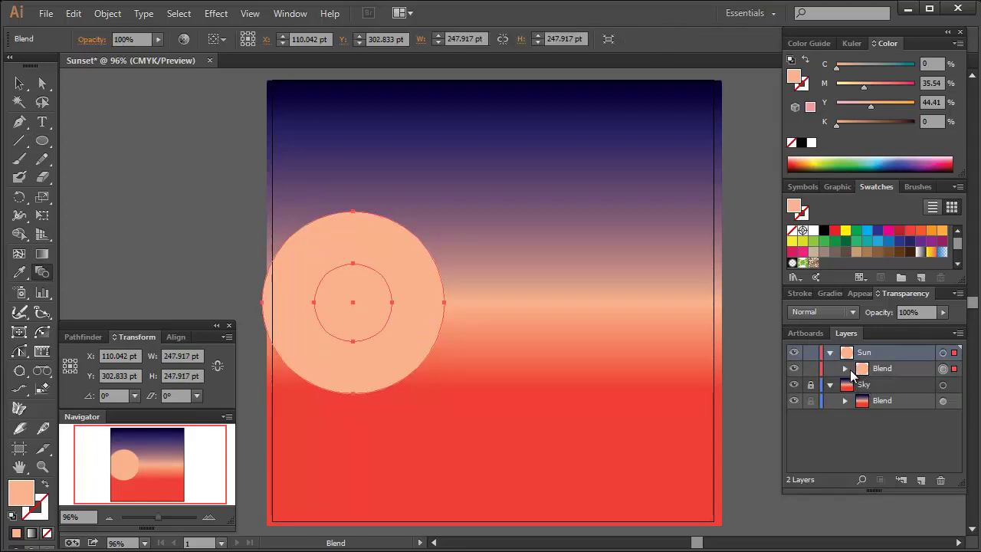
- Make the blend's outer circle white at 0% opacity
click(847, 368)
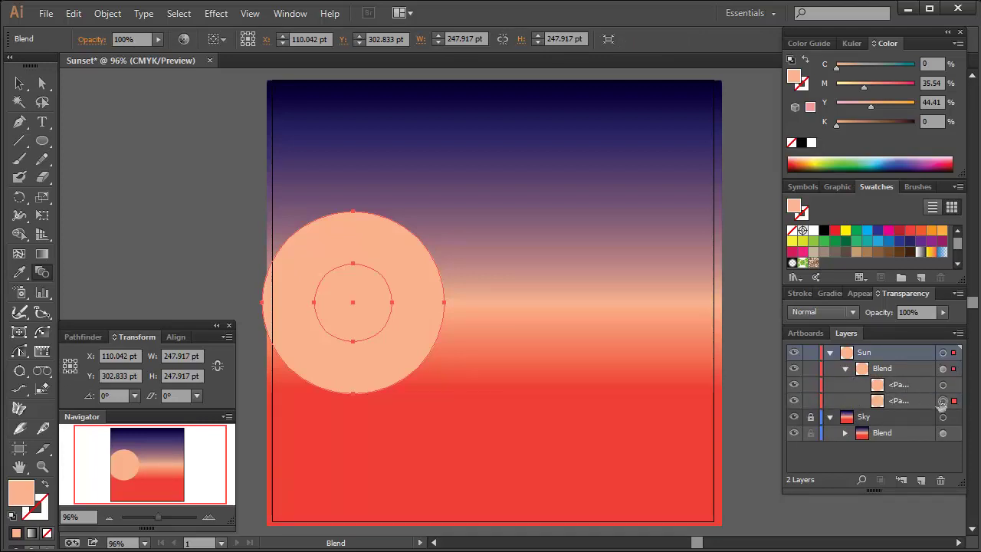
click(943, 401)
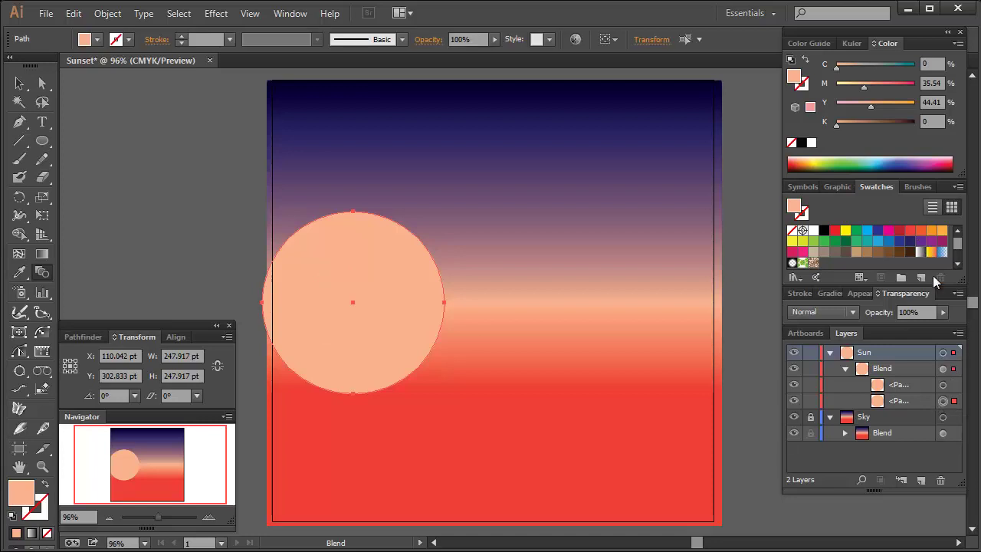
click(943, 313)
drag(934, 330, 907, 330)
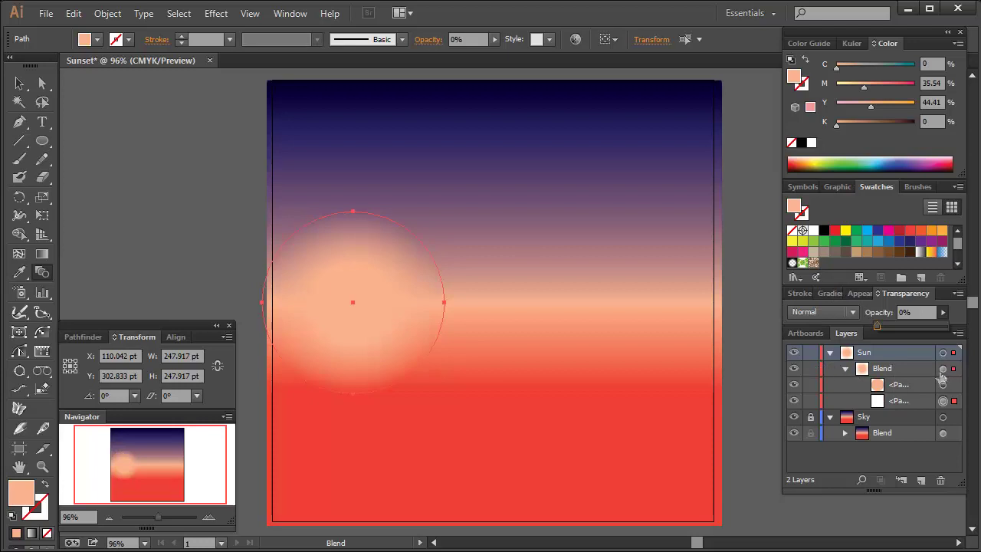
- Set the sun glow blend's blending mode to Overlay
click(943, 370)
click(845, 311)
click(834, 418)
click(835, 312)
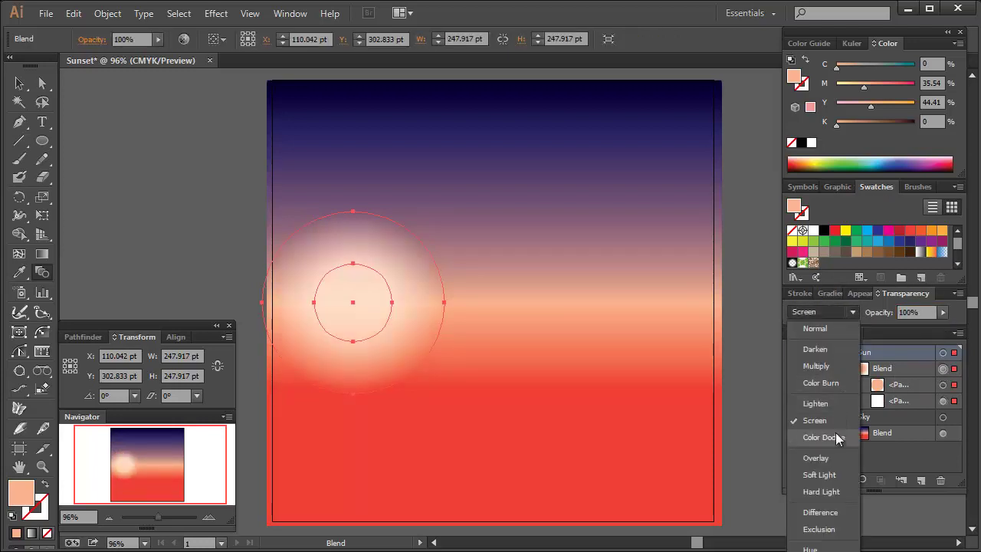
click(815, 458)
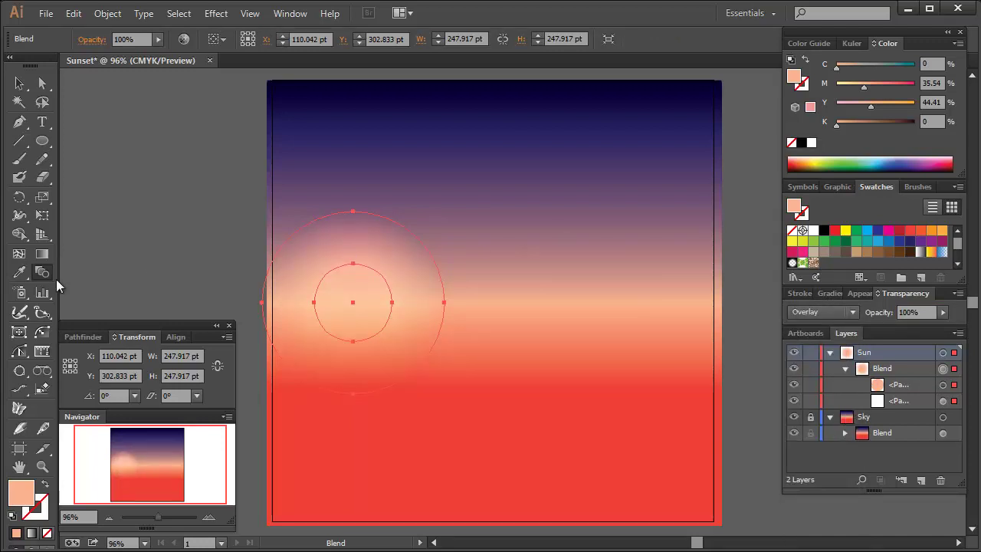
- Stretch the glow into a 485 × 315 pt oval placed down at the horizon
click(42, 216)
drag(444, 302, 679, 319)
drag(539, 335, 462, 342)
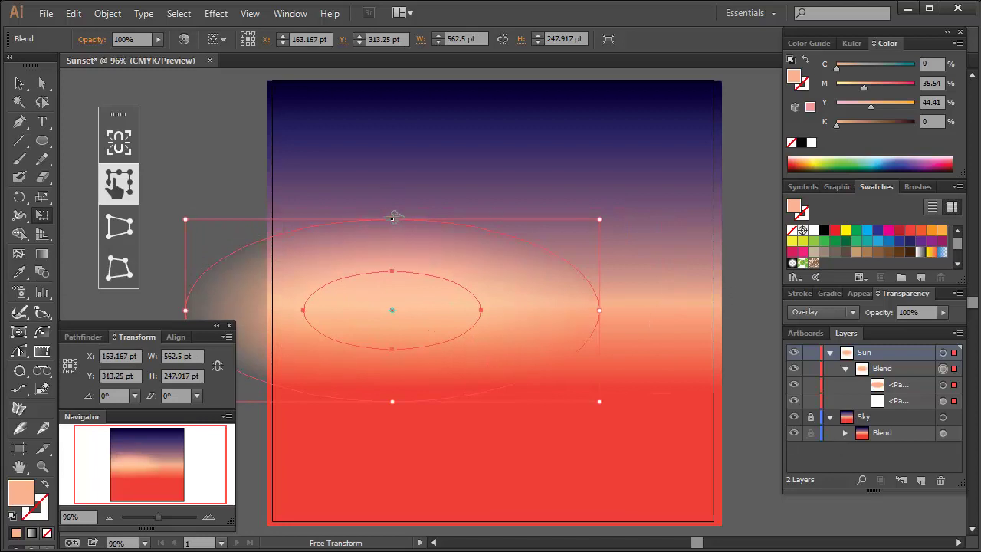
drag(393, 218, 393, 194)
drag(598, 299, 538, 299)
drag(495, 306, 528, 309)
drag(398, 197, 399, 169)
drag(475, 287, 479, 302)
- Paste a scaled-down copy of the sun glow in front and fill its inner circle orange
key(ctrl+c)
key(ctrl+f)
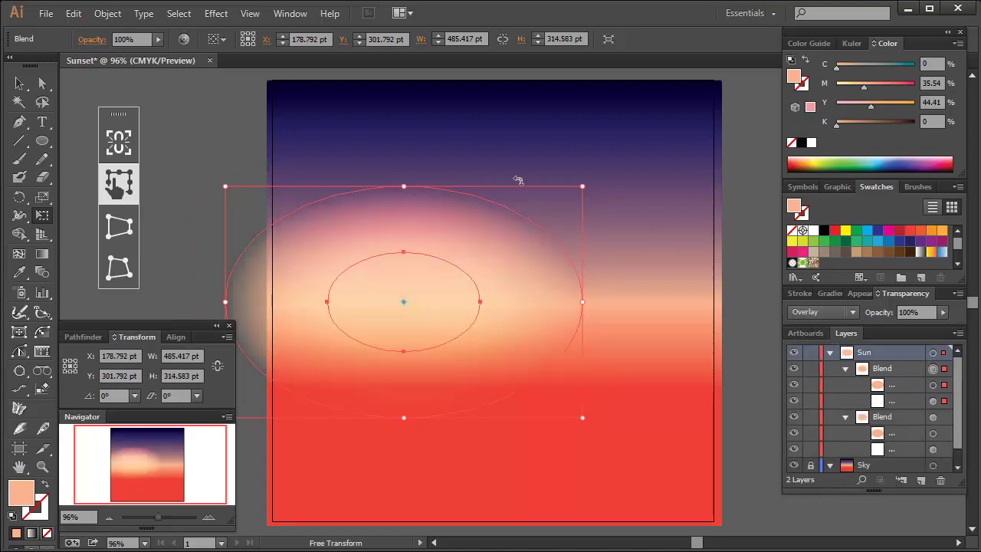
drag(581, 190, 495, 240)
drag(404, 241, 405, 189)
drag(407, 276, 398, 296)
click(941, 231)
- Set the copied glow's blending mode to Color Dodge
click(843, 312)
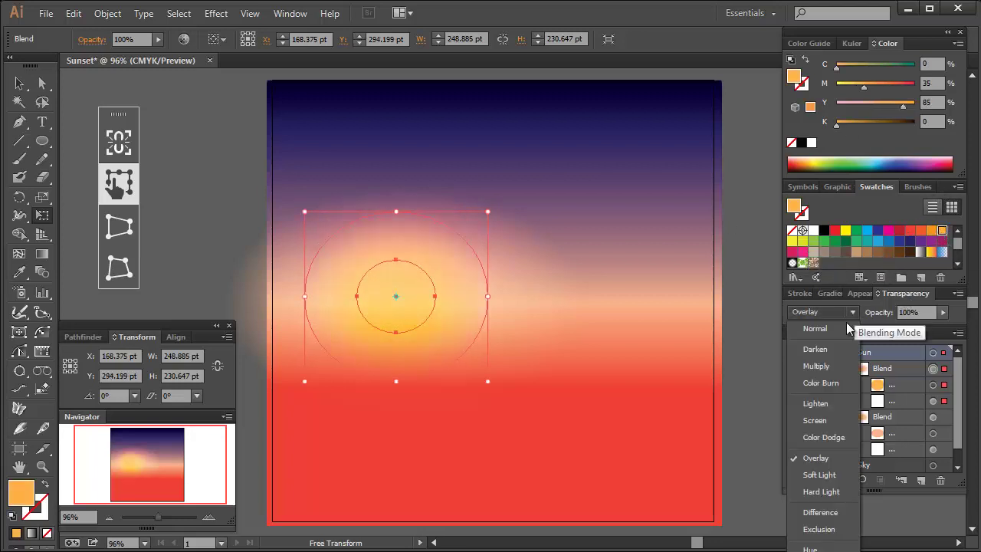
click(820, 404)
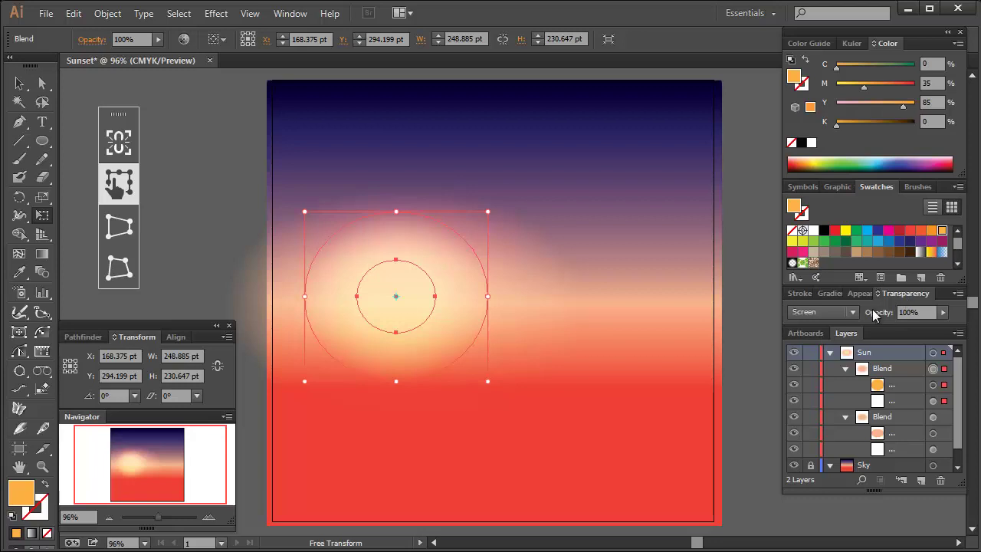
click(843, 312)
click(824, 431)
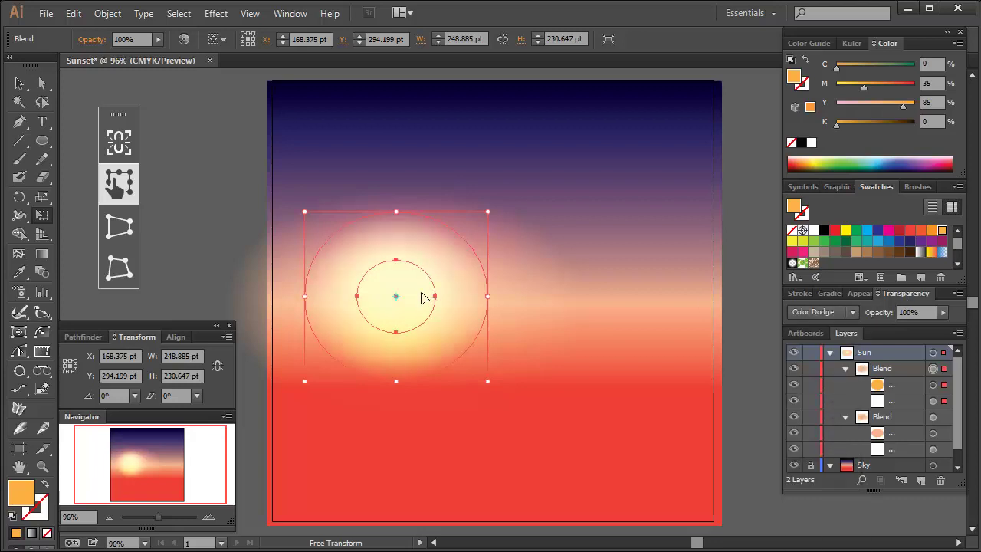
- Lower the bright glow, shrink it to about 218 × 202 pt, and shrink its orange core
drag(421, 299, 421, 323)
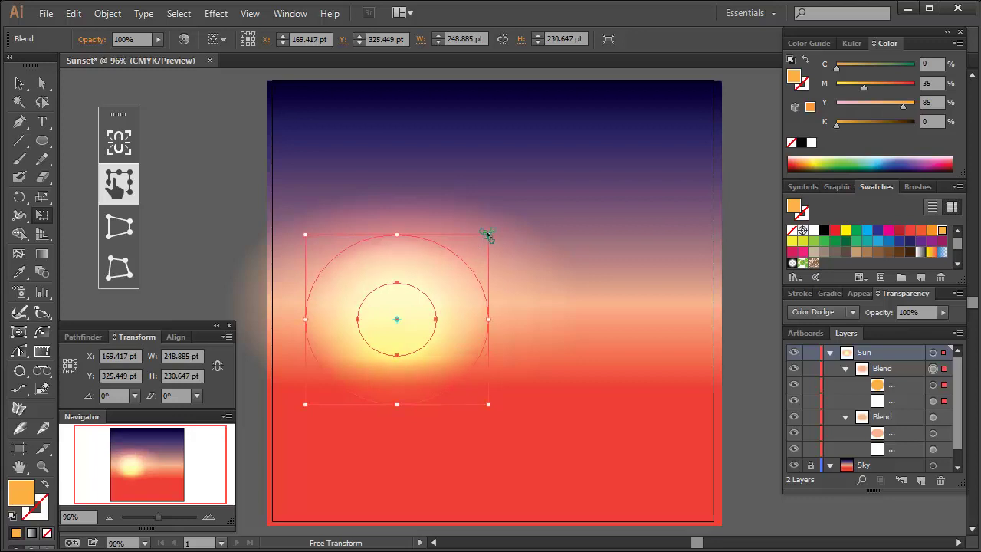
drag(488, 235, 477, 245)
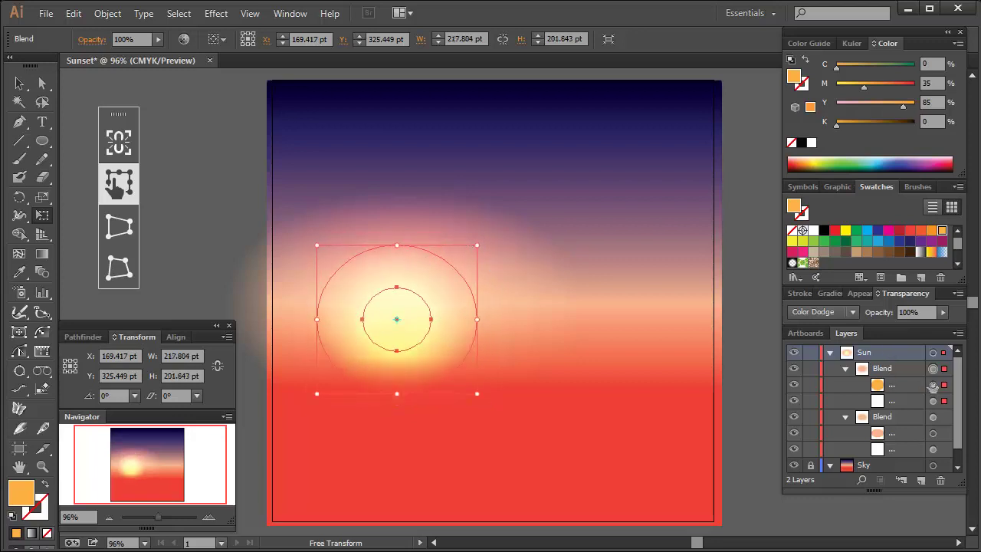
click(934, 385)
drag(431, 286, 454, 266)
click(845, 368)
- Lock the Sun layer and add a new layer named 'Sea' above it
click(811, 352)
click(830, 352)
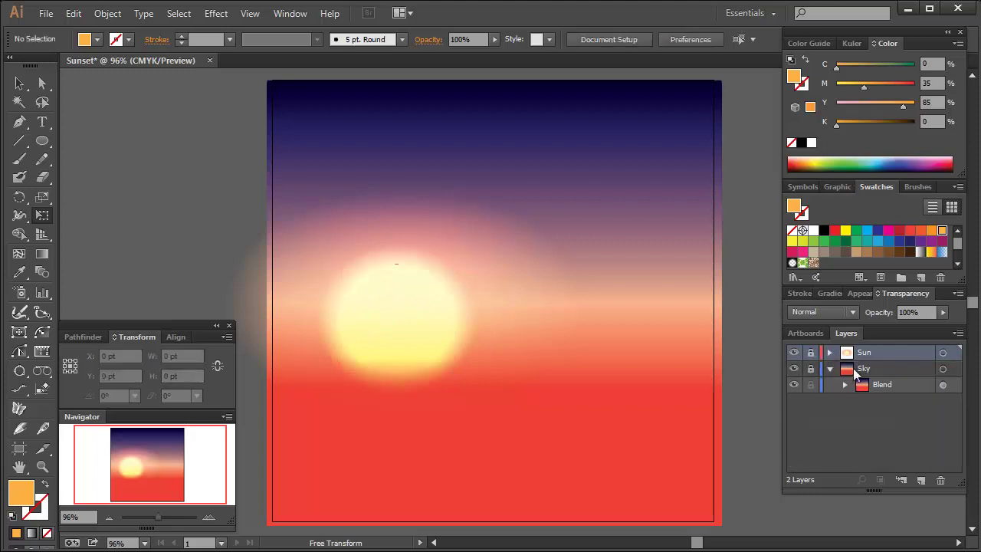
click(921, 480)
double_click(870, 352)
text(Sw)
key(BackSpace)
text(e)
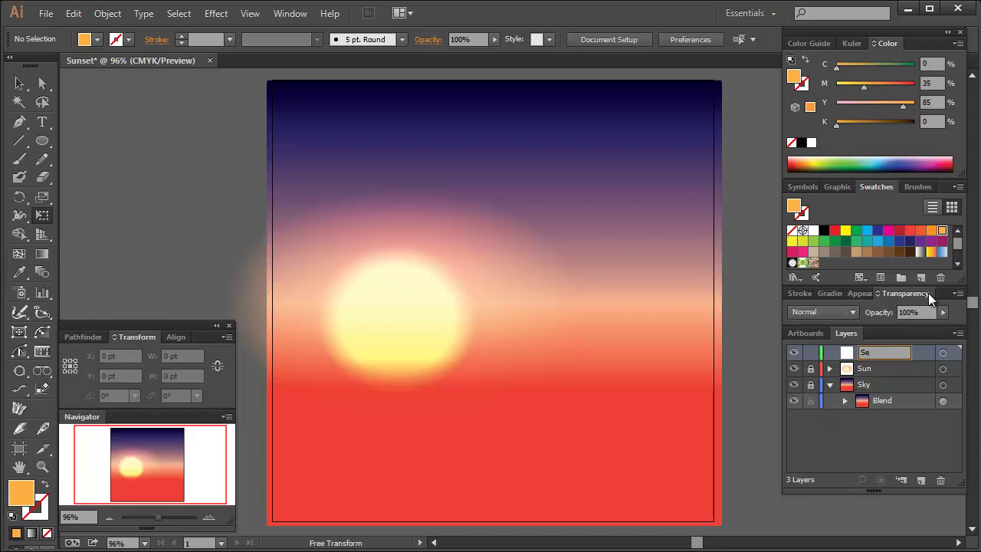
text(a)
key(Return)
- Draw a dark blue rectangle over the lower half, plus a near-black copy as a bottom strip
drag(38, 138, 88, 139)
drag(717, 504, 258, 288)
click(899, 240)
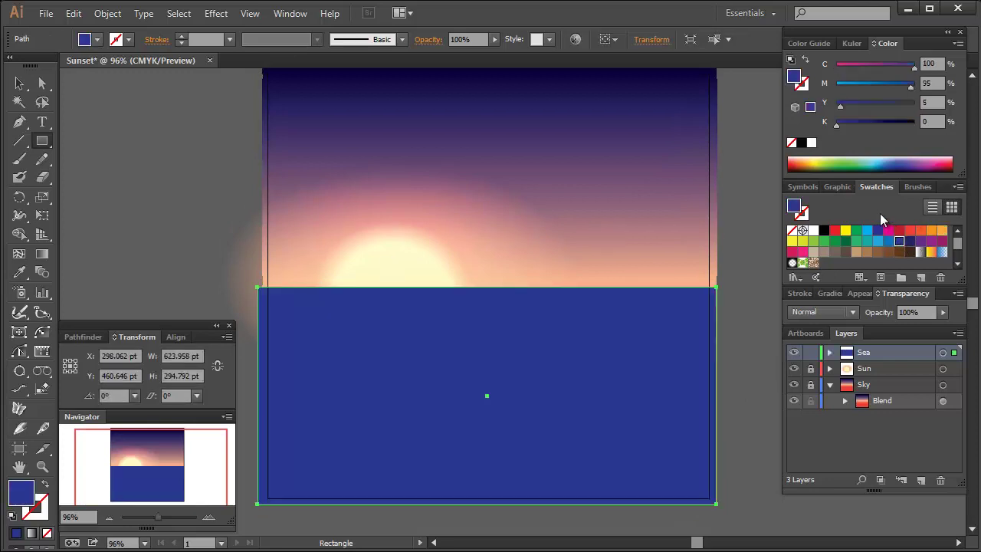
key(e)
drag(487, 289, 462, 437)
click(910, 241)
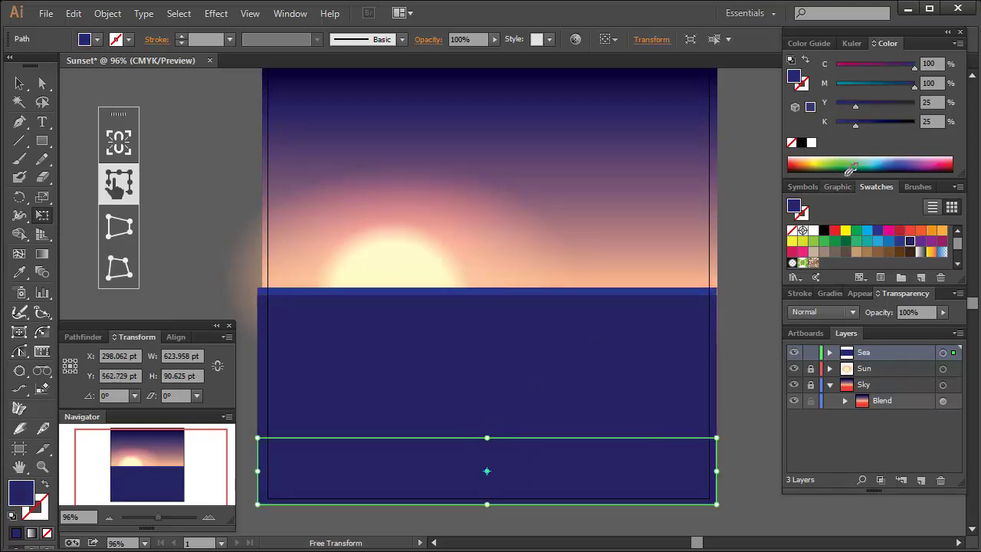
click(902, 127)
- Blend the two sea rectangles into one gradient and lock the Sea layer
key(ctrl+a)
key(w)
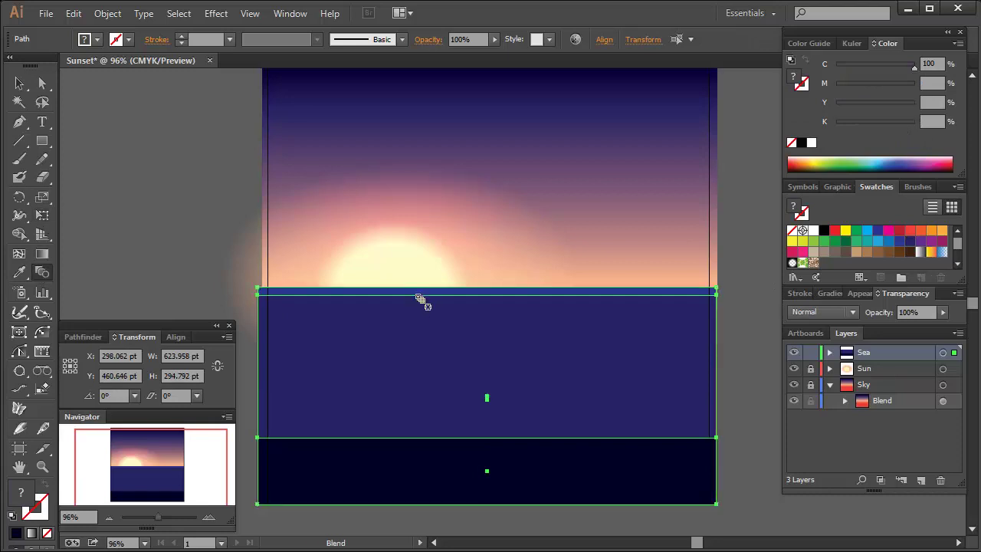
click(420, 296)
click(449, 460)
click(811, 353)
- Copy the larger sun glow blend into the Sea layer
scroll(705, 264, left, 1)
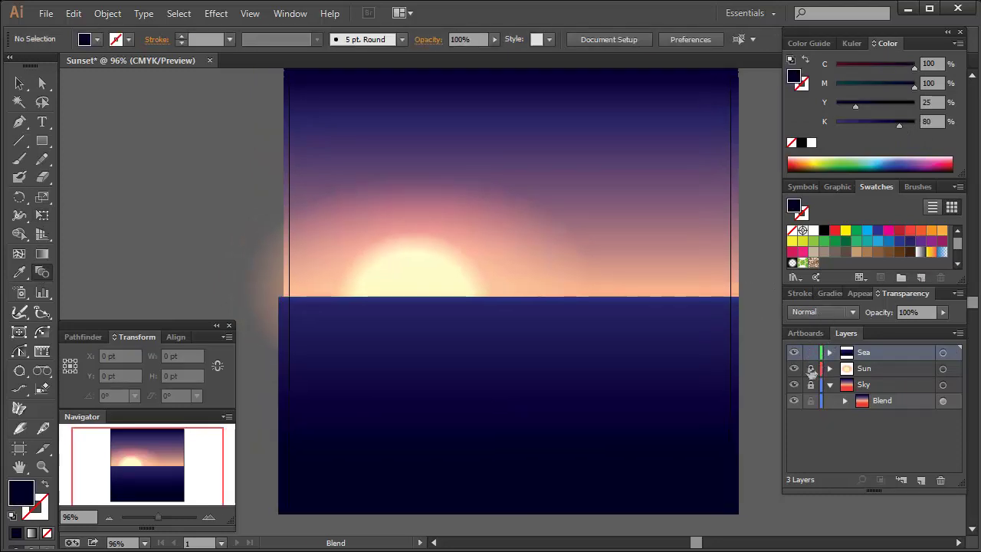
click(811, 368)
click(830, 368)
click(933, 400)
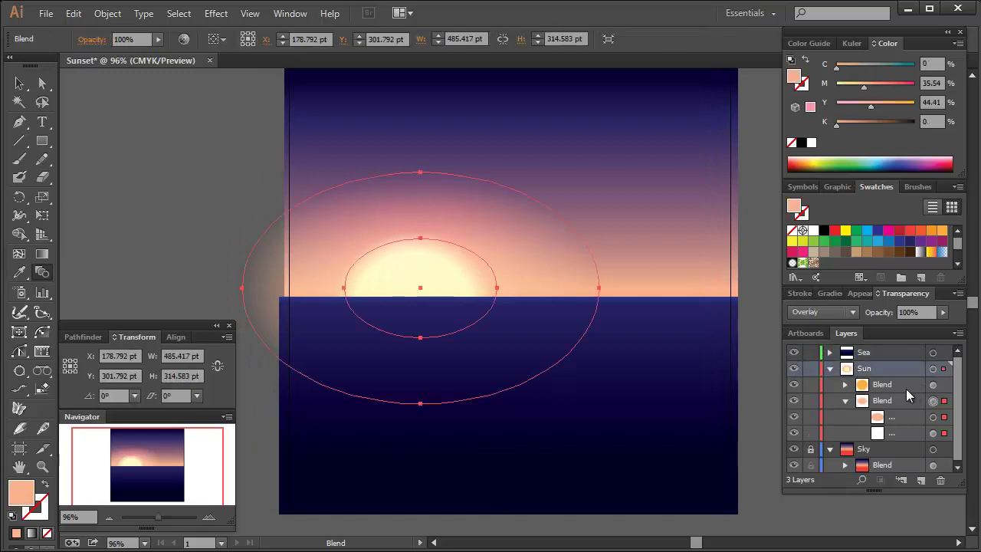
click(829, 369)
key(ctrl+2)
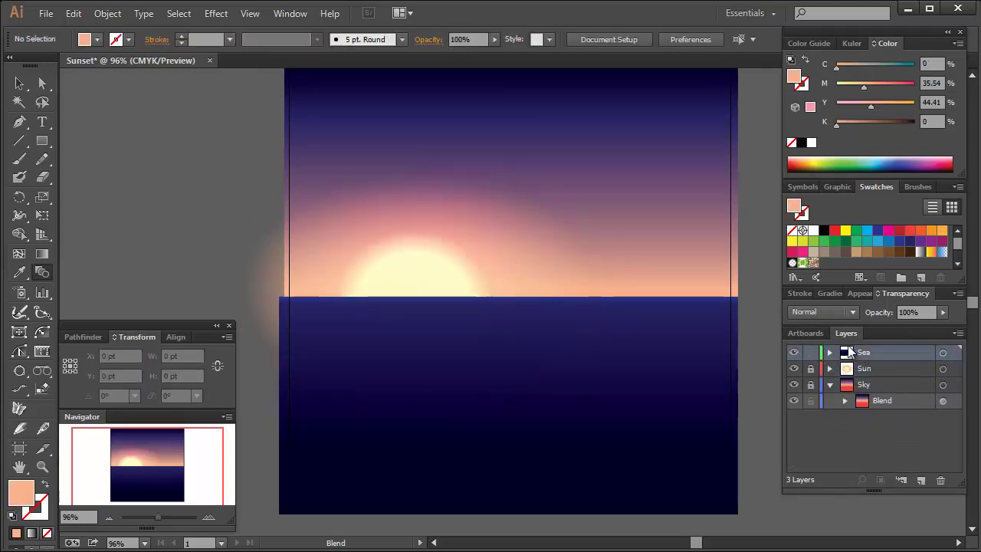
click(551, 246)
- Reshape the pasted glow into a tall 212.5 × 389.583 pt reflection on the sea, then lock Sea
click(42, 215)
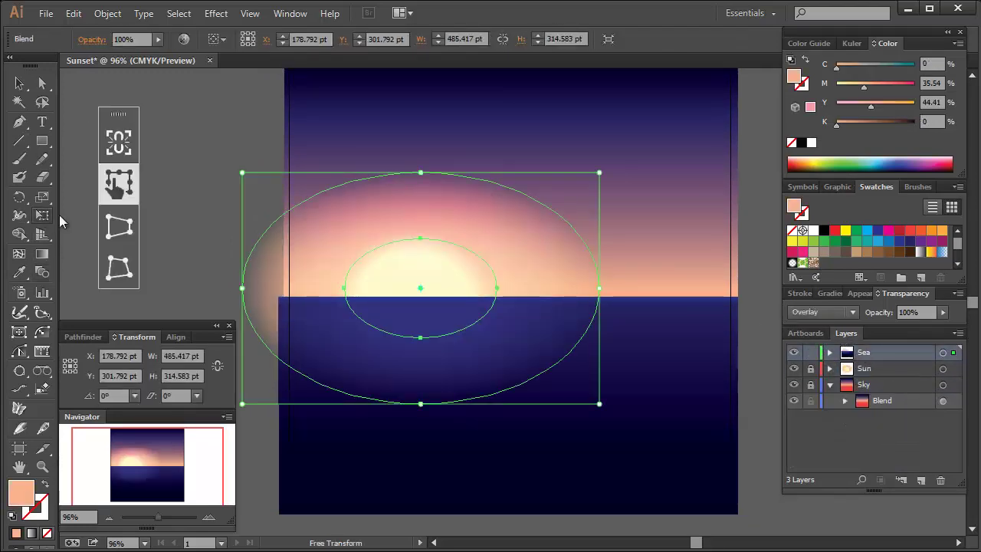
drag(246, 289, 287, 291)
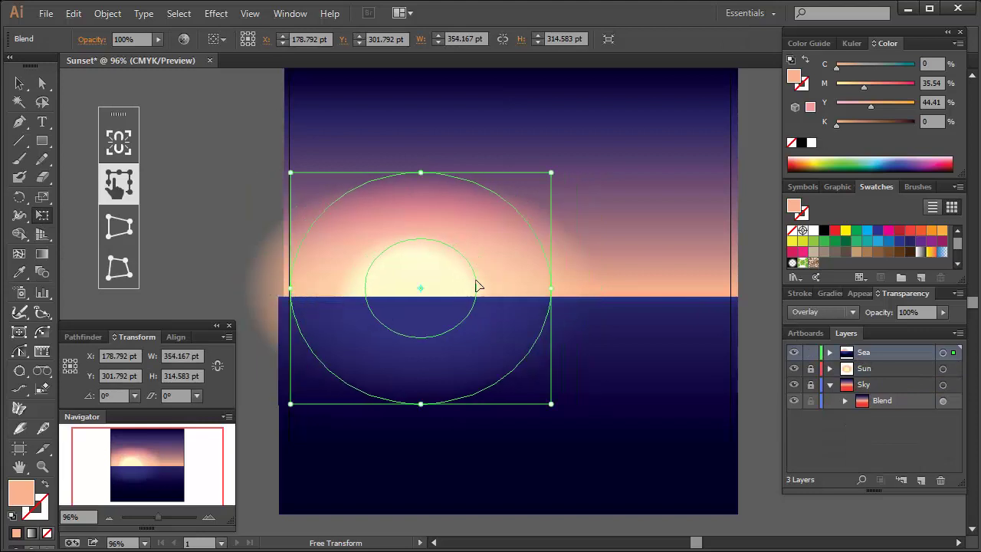
drag(478, 268, 486, 283)
drag(413, 419, 414, 474)
drag(283, 331, 335, 331)
drag(412, 308, 411, 320)
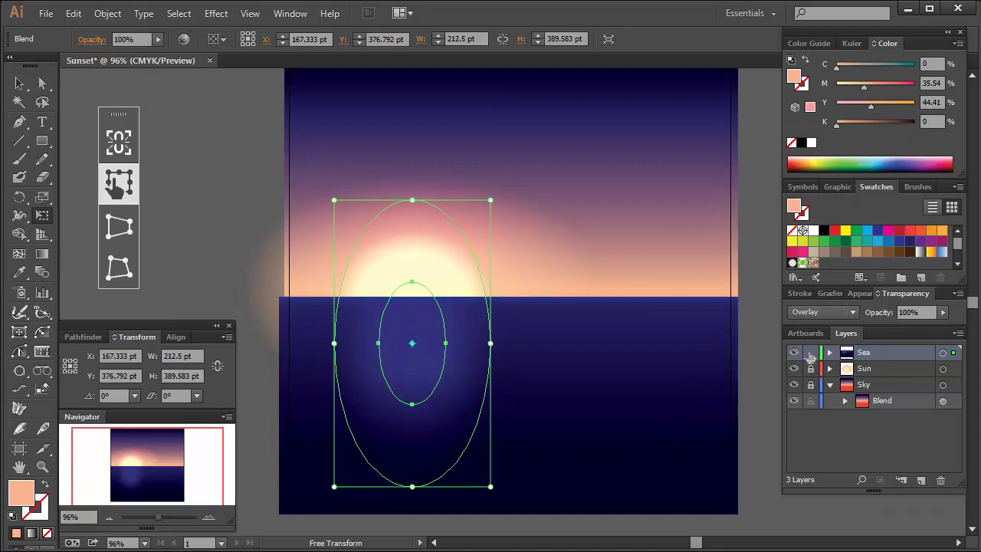
click(810, 352)
- Add a new layer named Foreground and sample the sea's dark navy colour
click(921, 481)
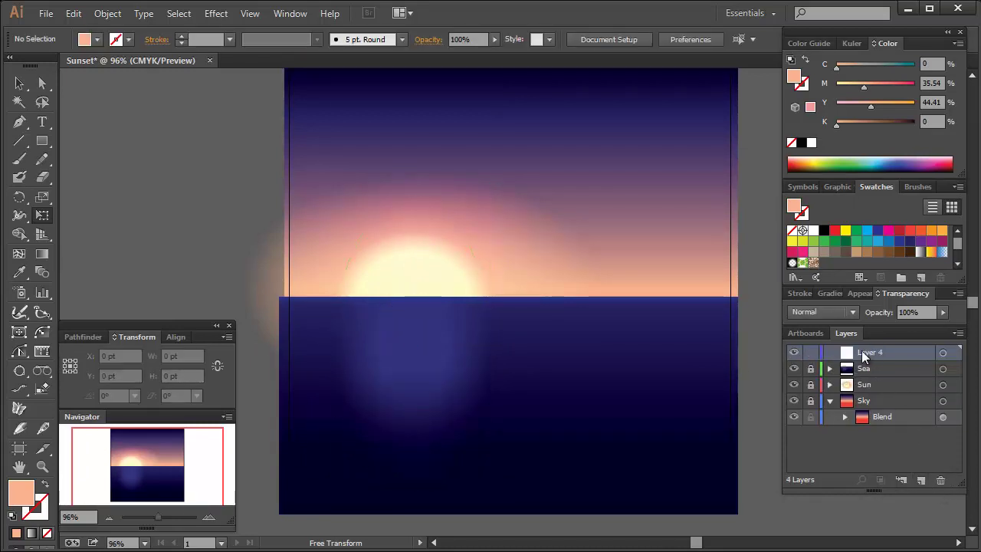
text(Fo)
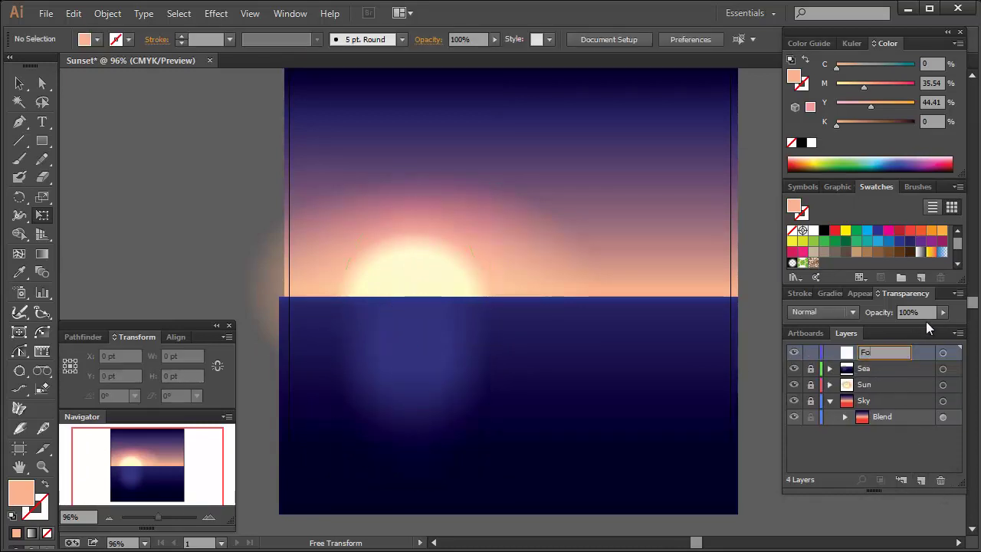
text(reground)
key(Return)
key(p)
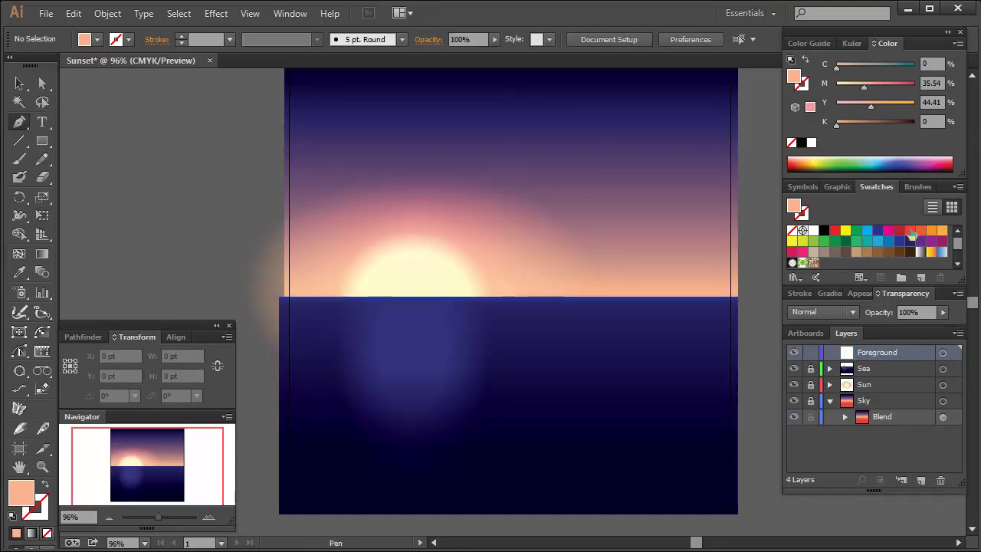
click(19, 272)
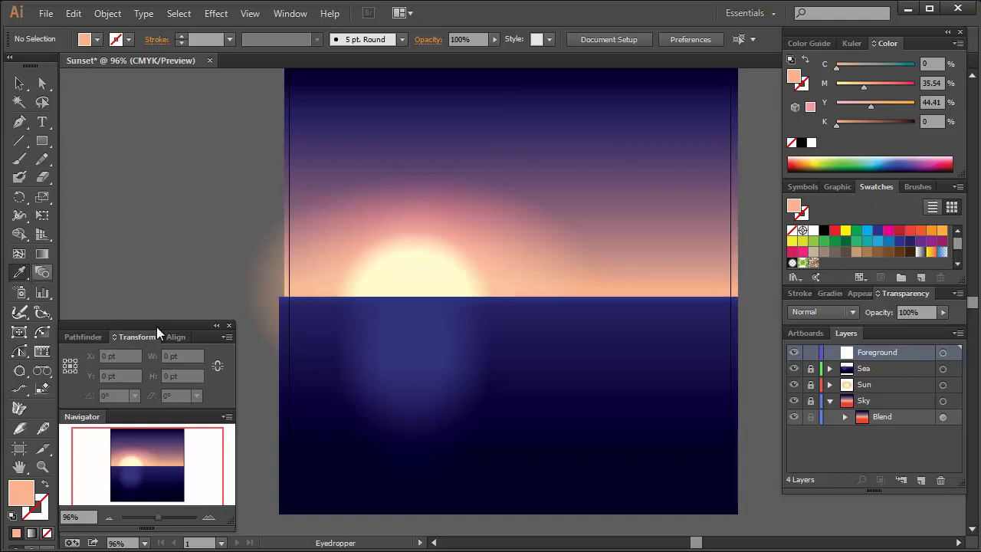
click(285, 509)
key(p)
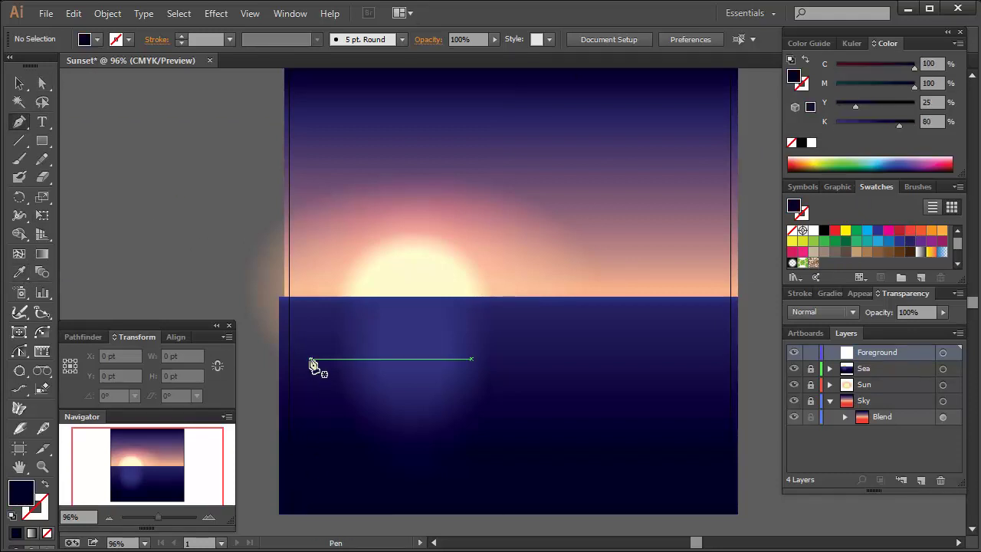
- Start the navy shape with corners at the bottom-left, bottom-right and a curving right side
click(279, 309)
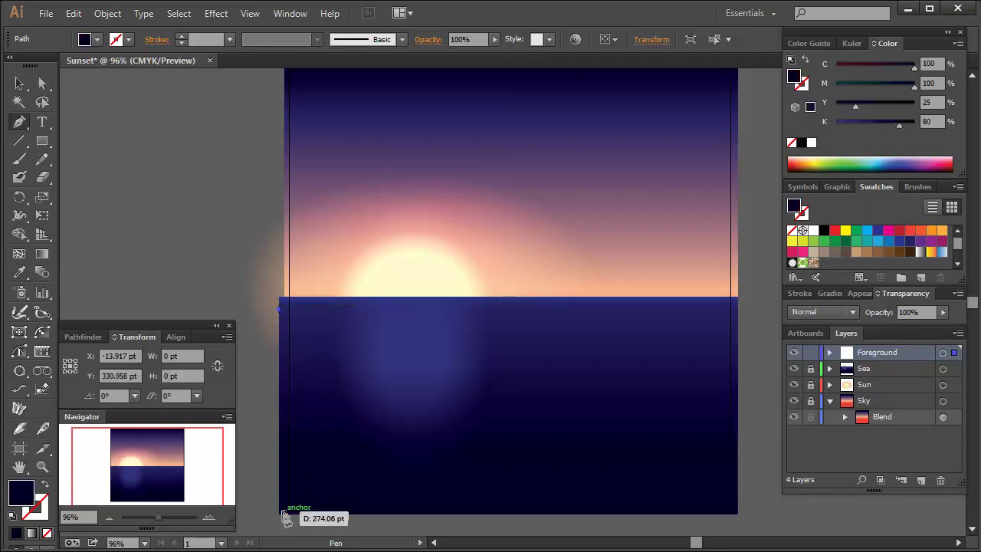
click(279, 512)
click(739, 513)
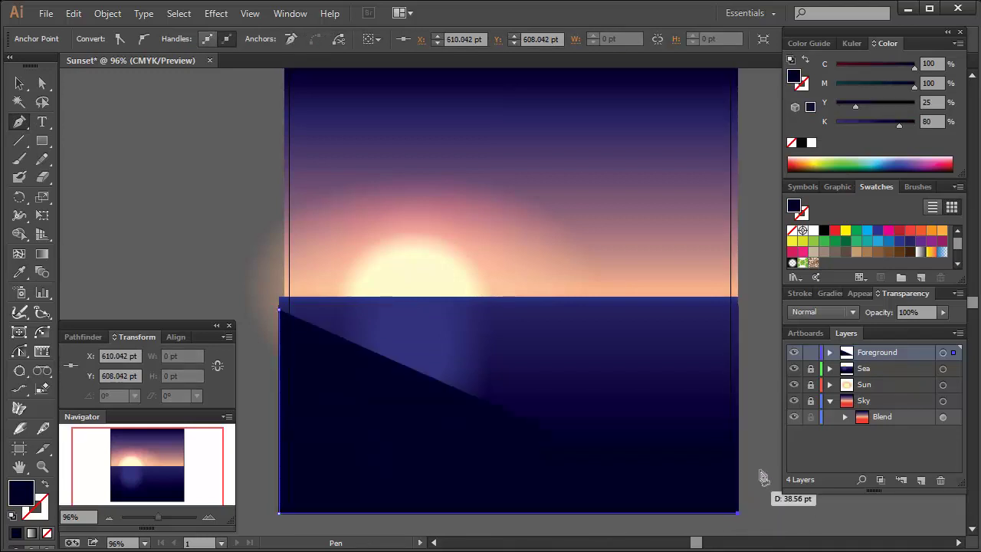
click(739, 300)
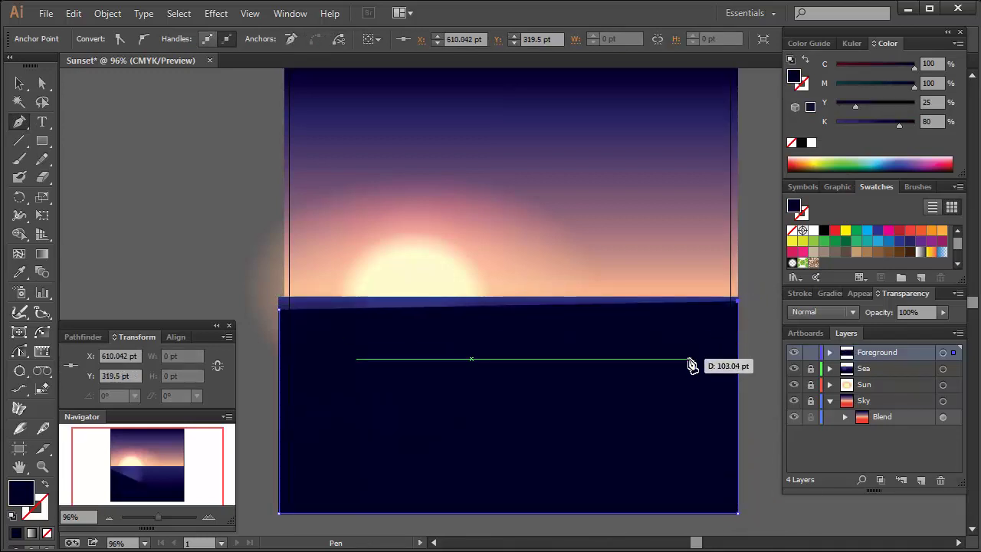
drag(688, 359, 630, 392)
click(651, 380)
- Curve the hilly top edge across to the left and close the shape at its start
click(594, 425)
drag(552, 455, 554, 460)
drag(475, 468, 456, 473)
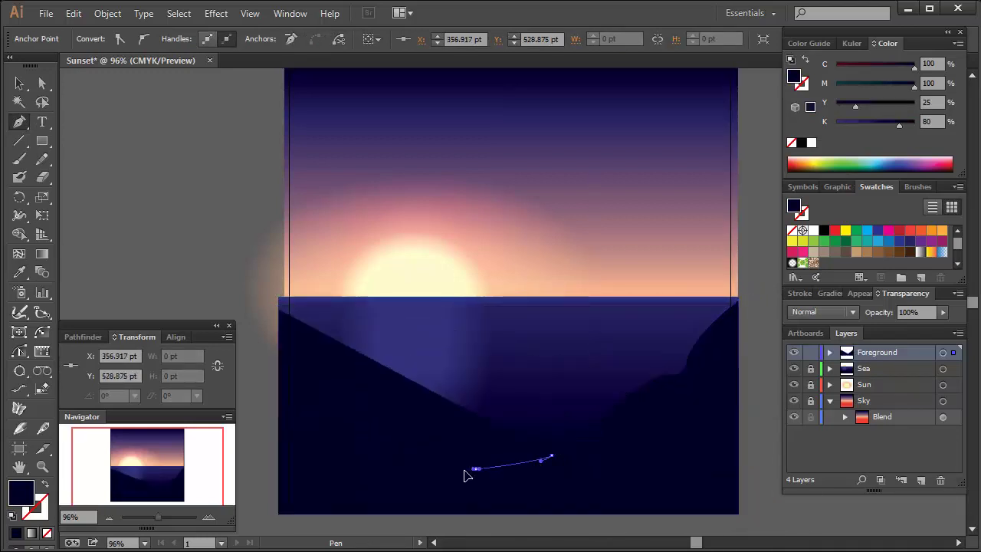
drag(402, 451, 312, 391)
click(303, 389)
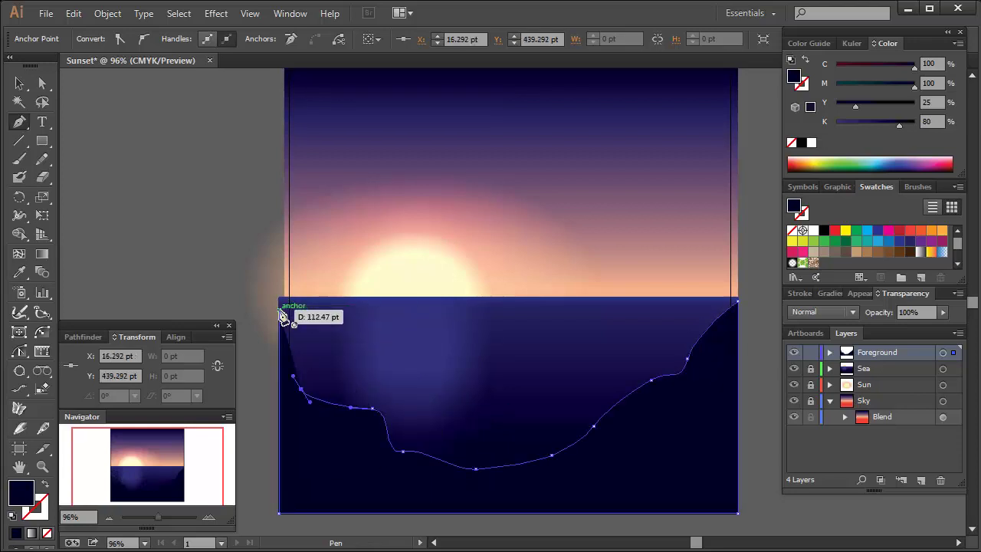
click(280, 311)
key(a)
click(740, 229)
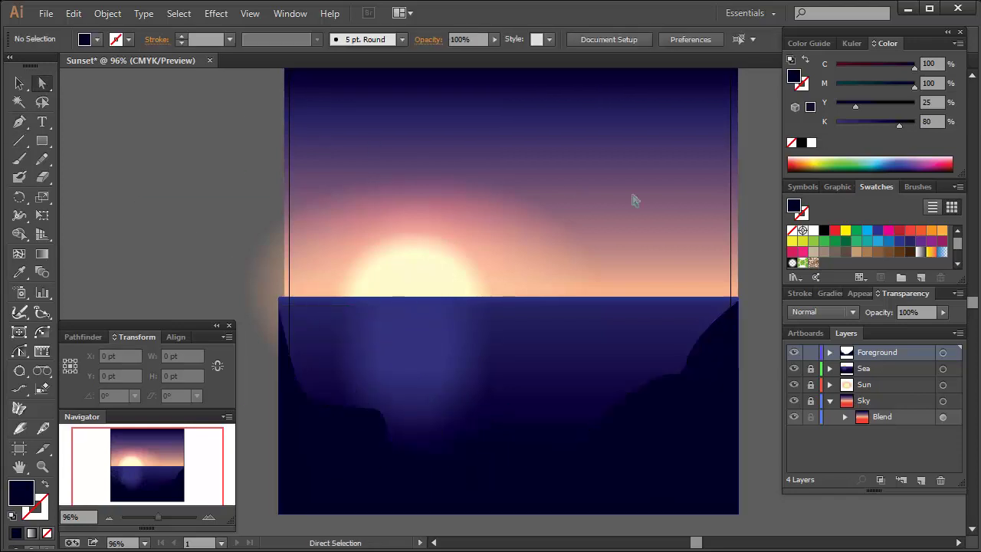
- Draw a small square over the right sea, rotate it 45°, and copy it straight up
click(42, 140)
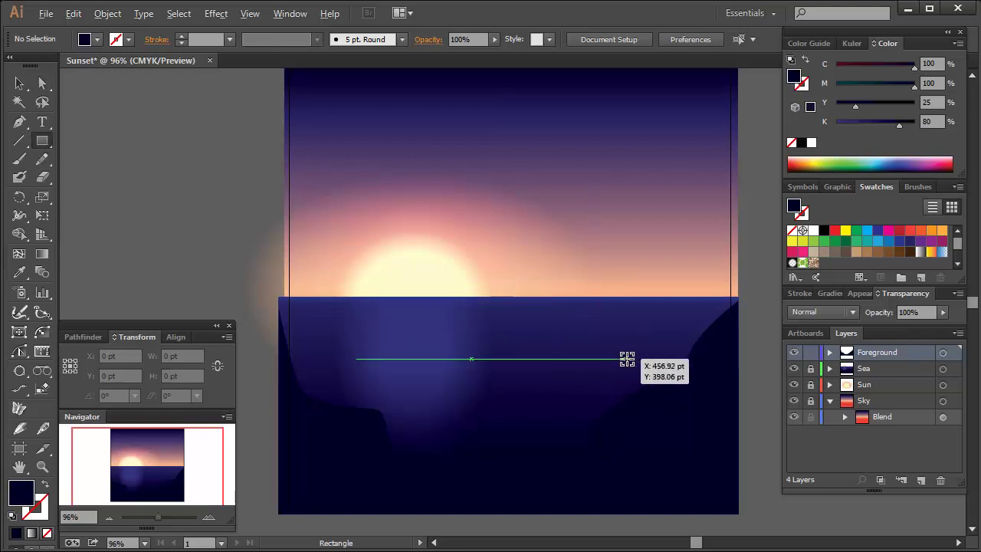
drag(628, 352, 653, 368)
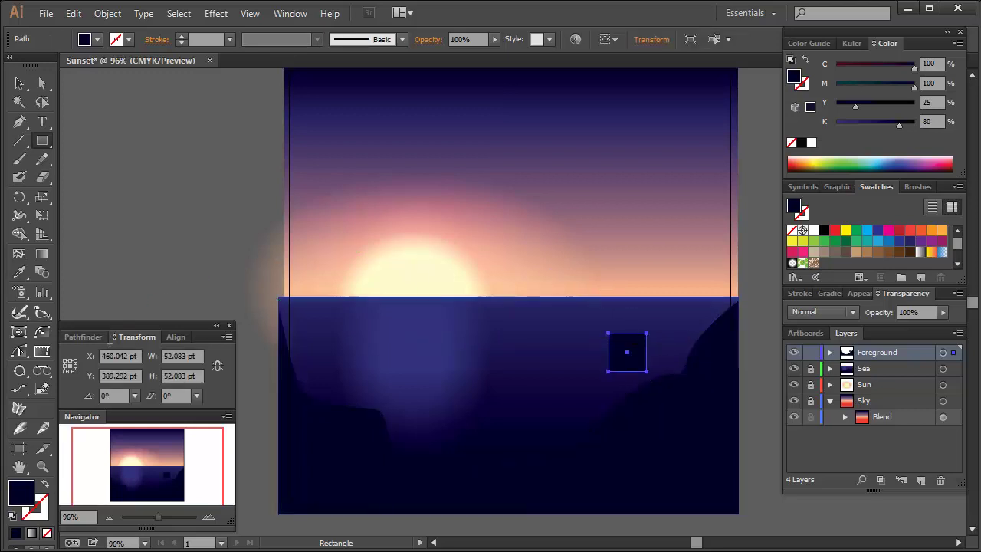
click(137, 394)
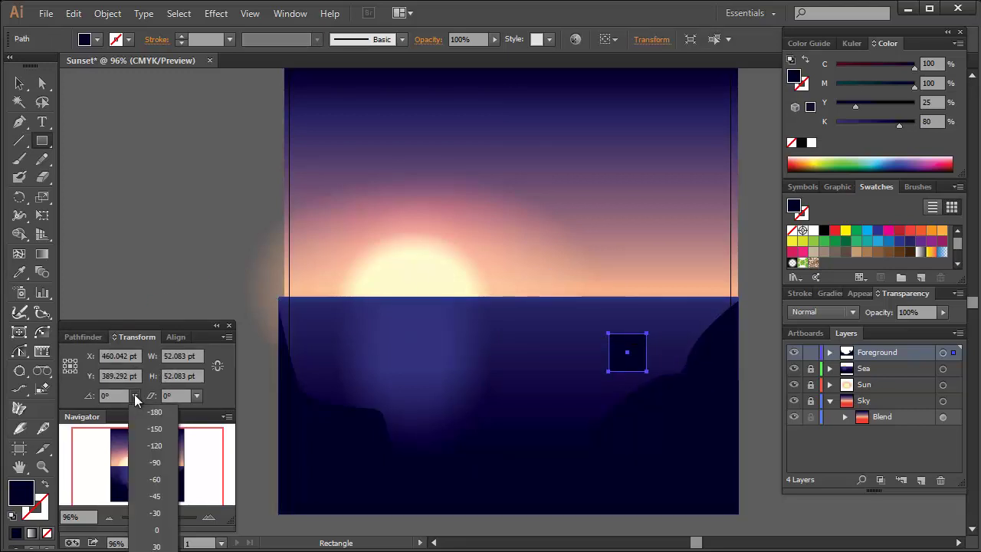
click(157, 531)
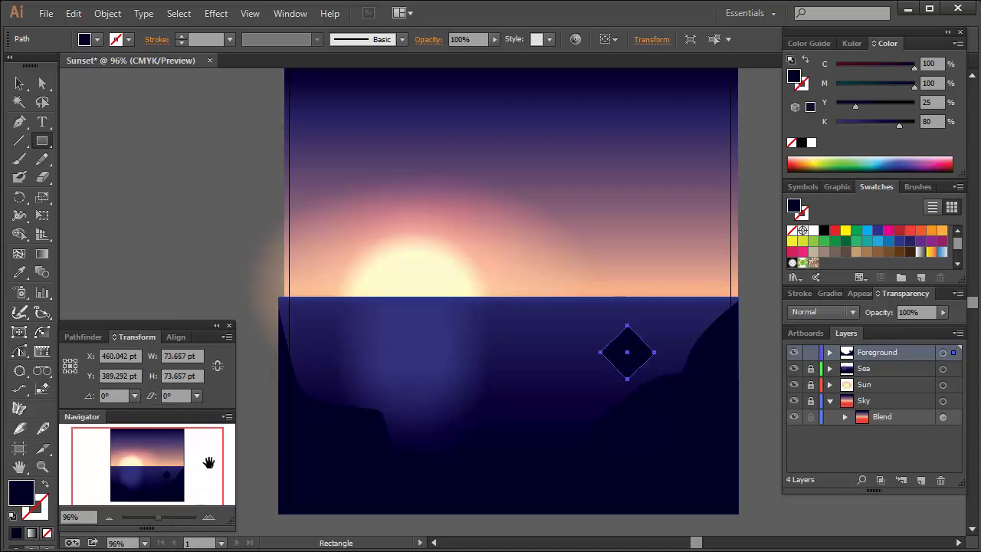
click(19, 83)
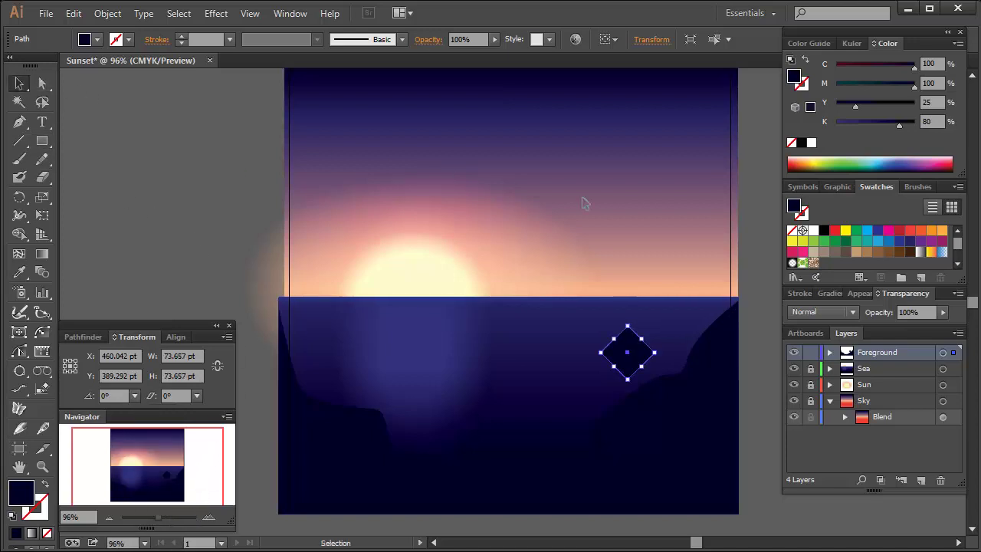
drag(628, 357, 630, 202)
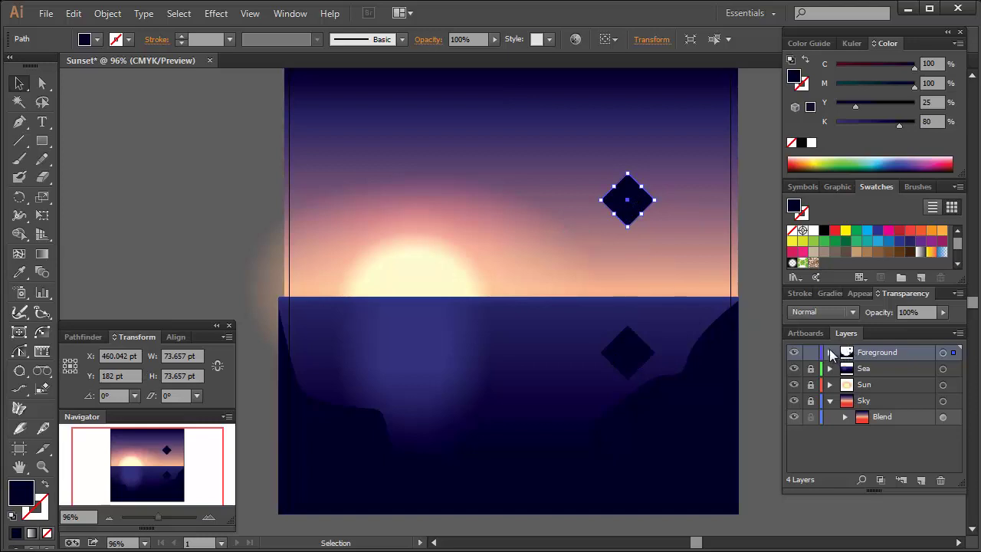
- Select both diamonds and blend them together with the Blend tool
click(831, 351)
shift+click(933, 384)
click(44, 277)
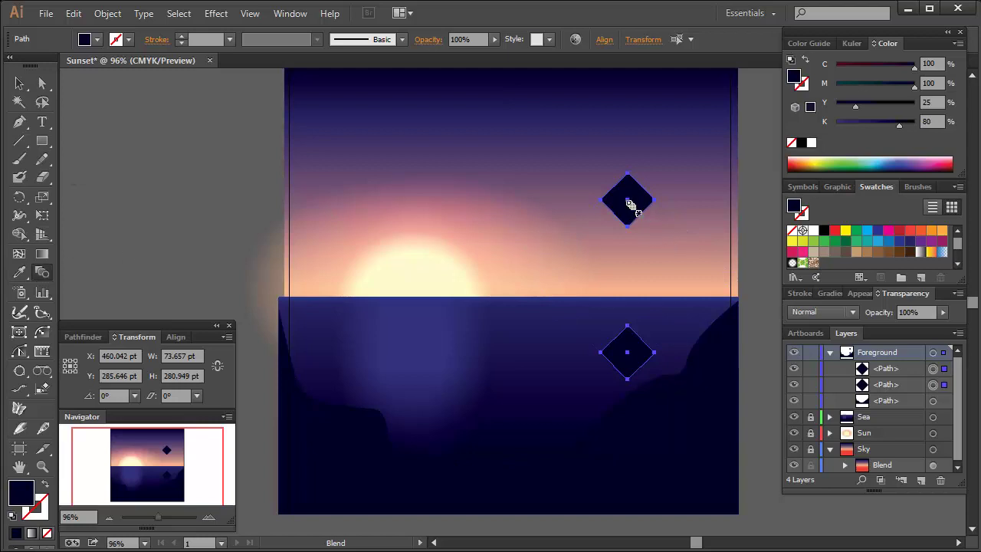
click(630, 355)
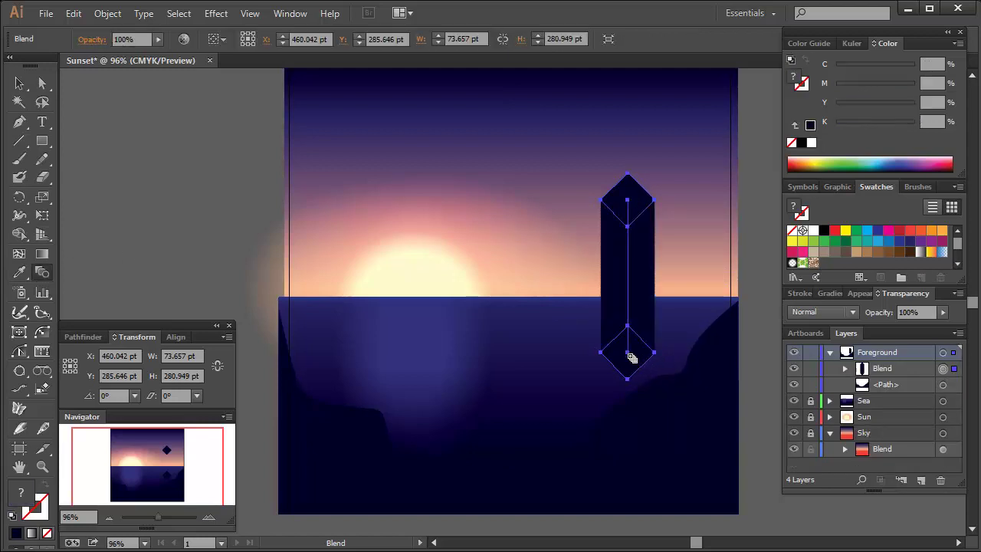
- Set the diamond blend to 6 specified steps
double_click(44, 273)
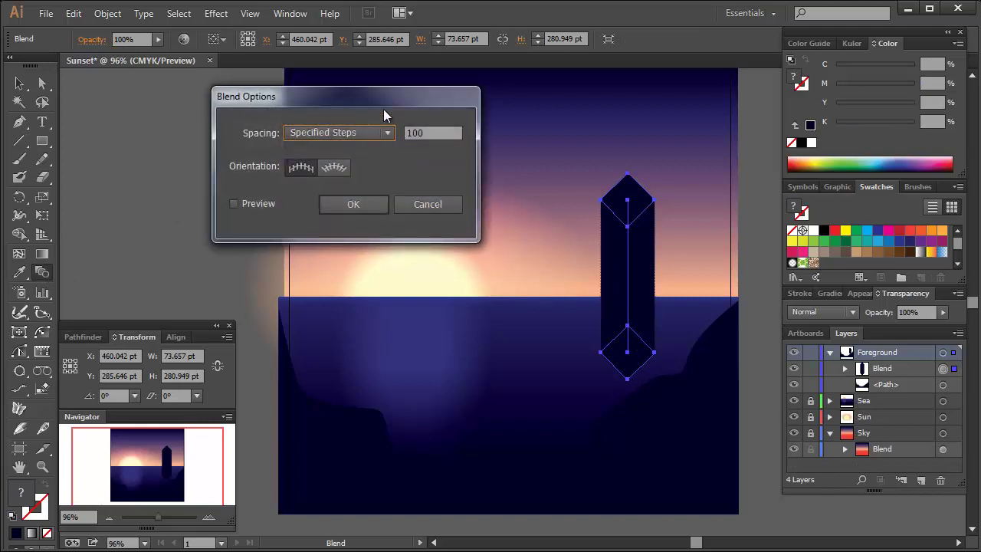
drag(363, 107, 351, 164)
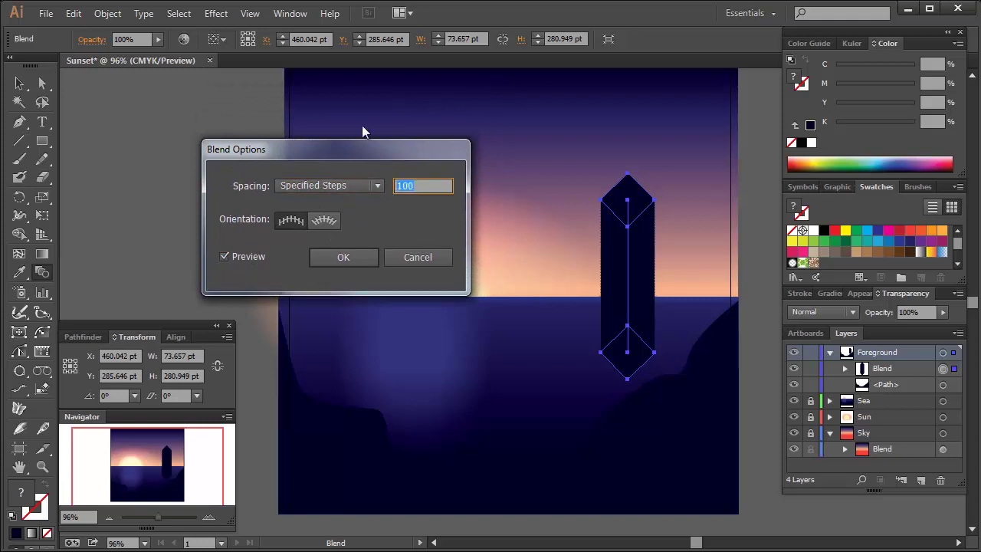
text(6)
key(Tab)
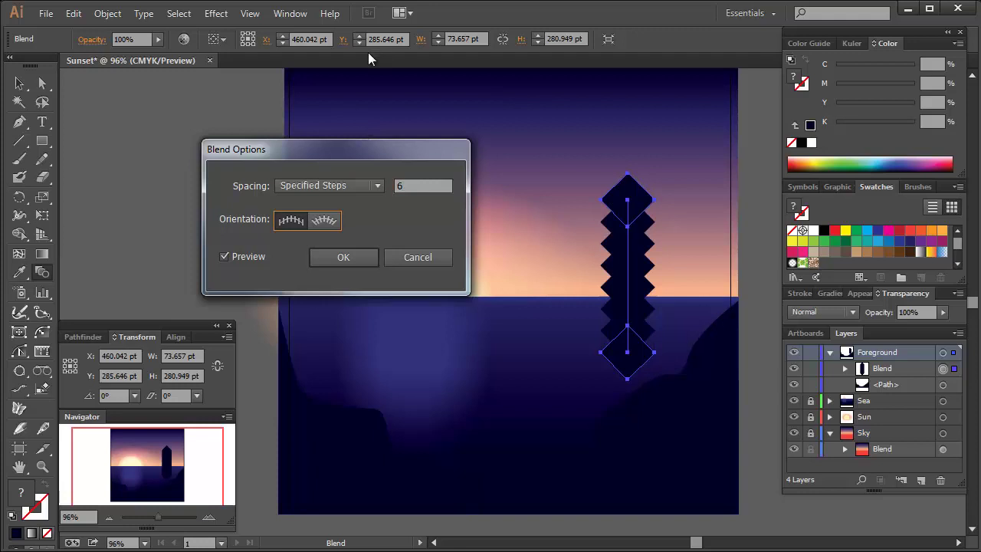
click(346, 257)
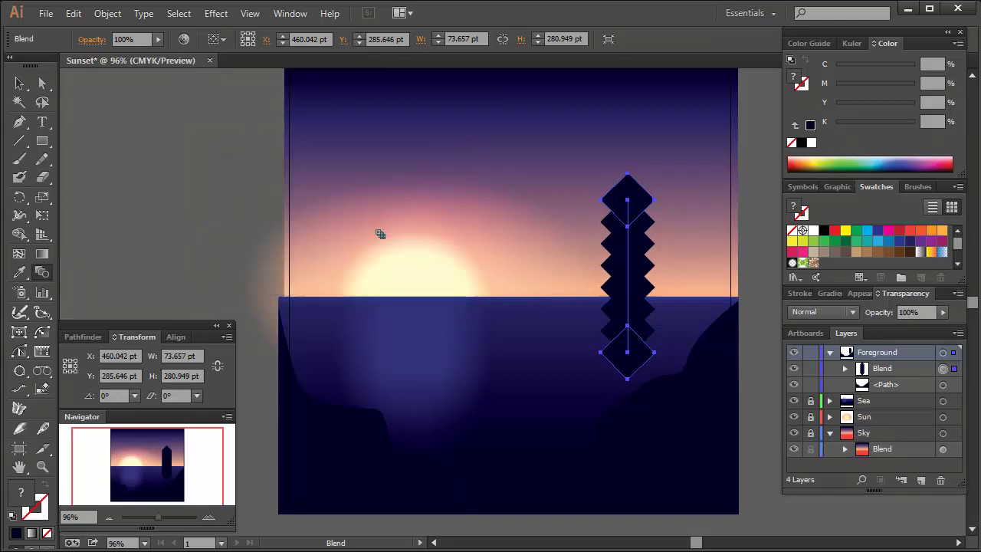
- Nudge the diamond column slightly right and down
click(22, 83)
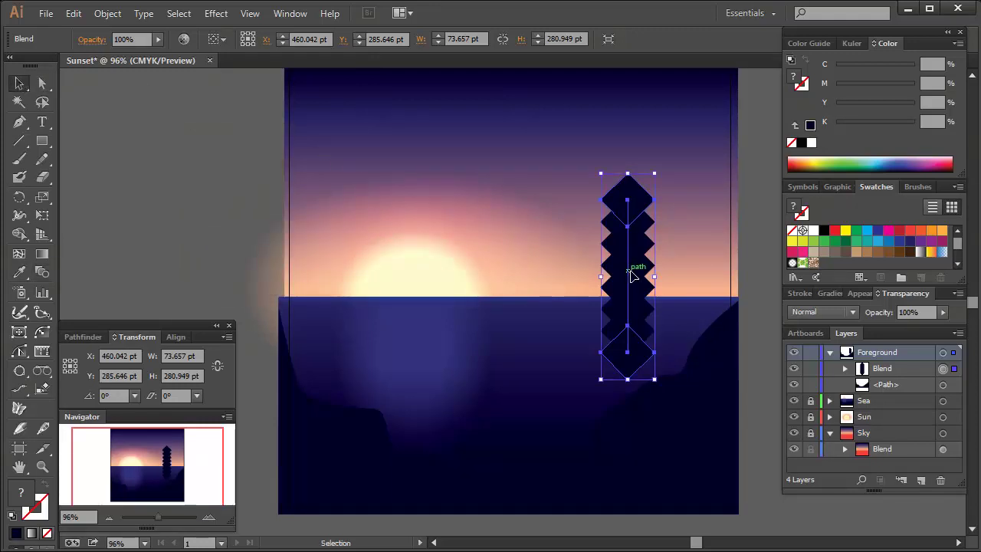
drag(630, 276, 668, 305)
click(697, 257)
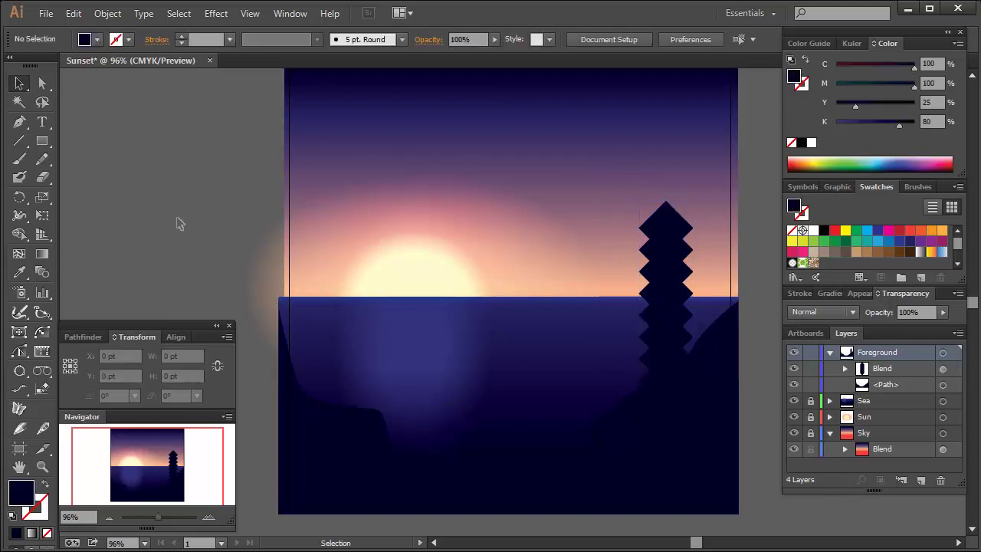
- Draw a white-stroked curve from the column's base arching up and left into the sky
click(45, 485)
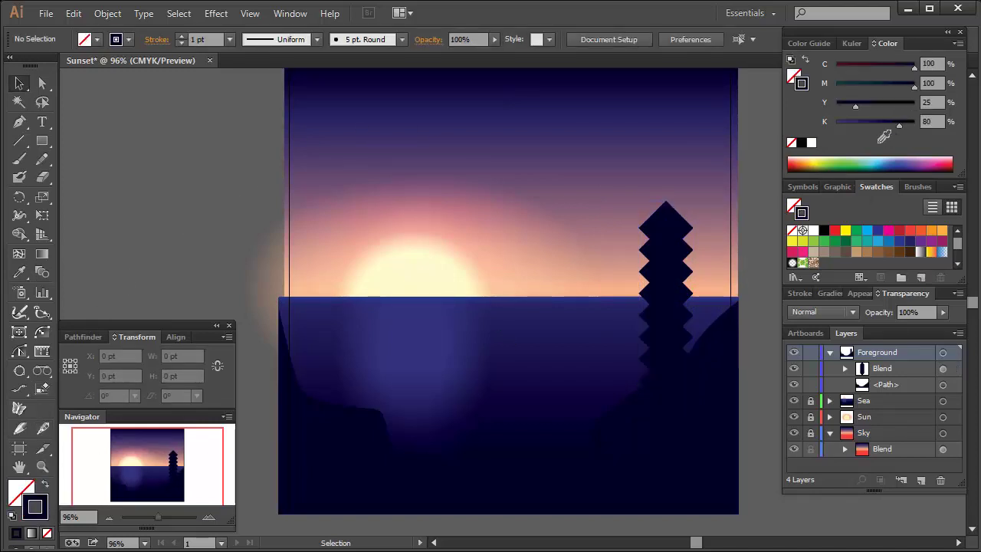
click(813, 145)
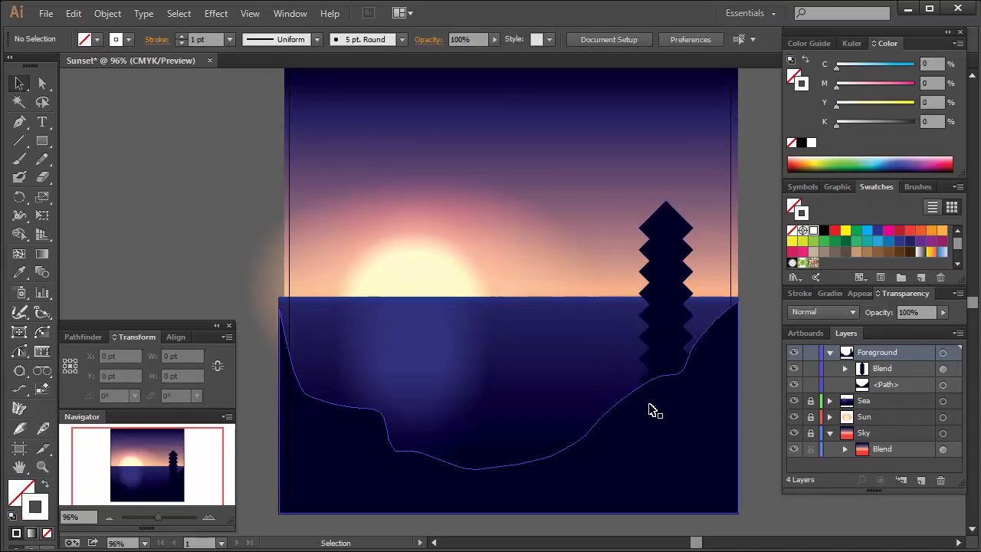
click(17, 124)
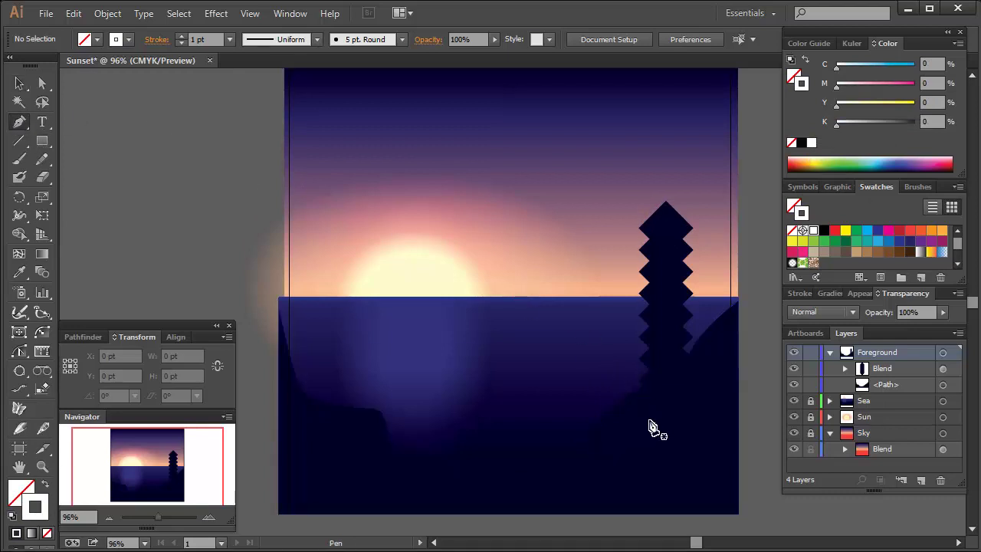
click(650, 420)
drag(516, 190, 350, 147)
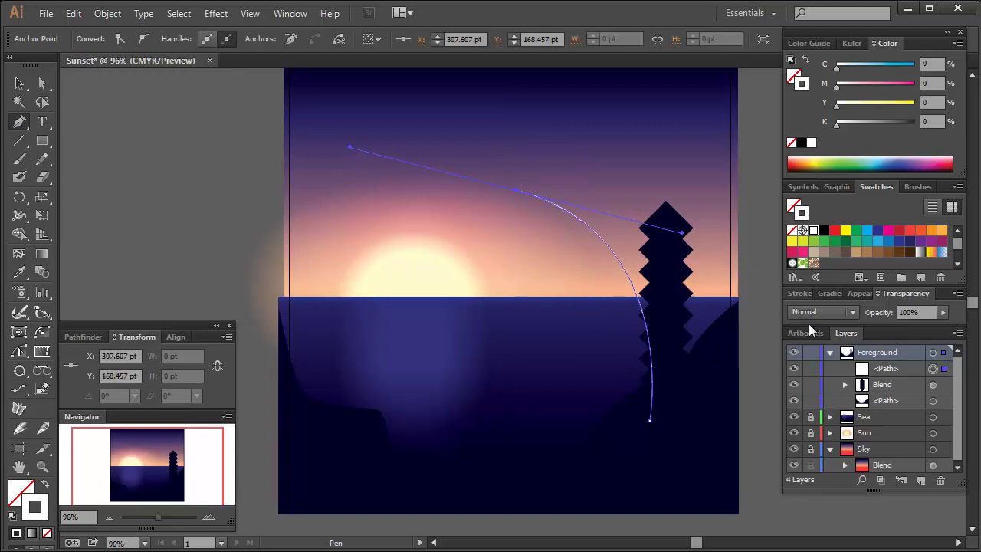
- Replace the diamond blend's spine with the new curved path
click(933, 368)
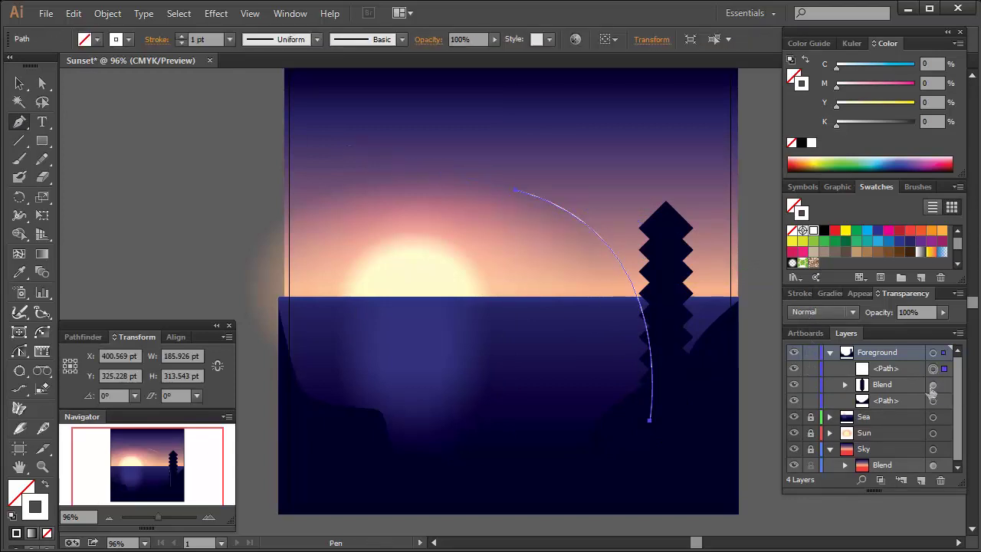
shift+click(936, 384)
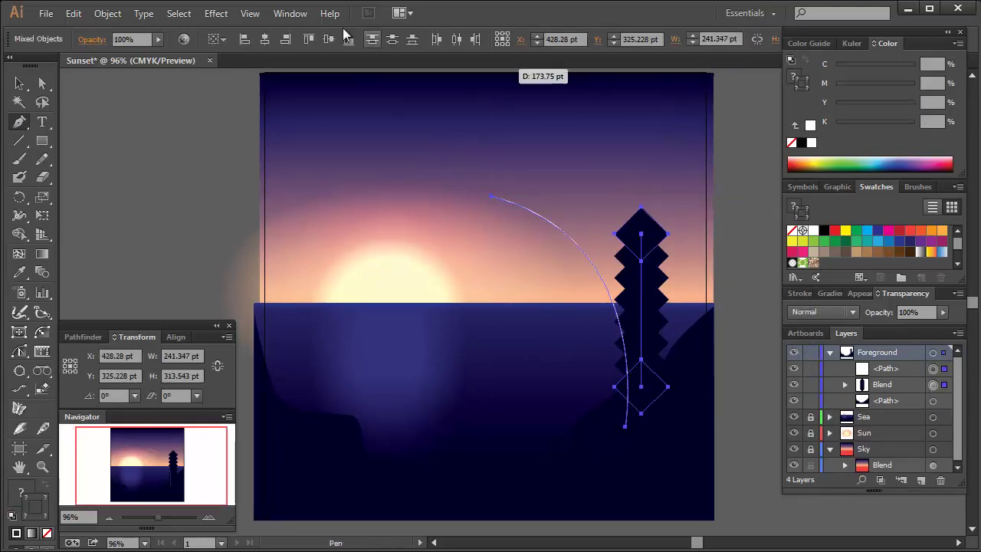
click(107, 14)
mouse_move(202, 381)
click(353, 468)
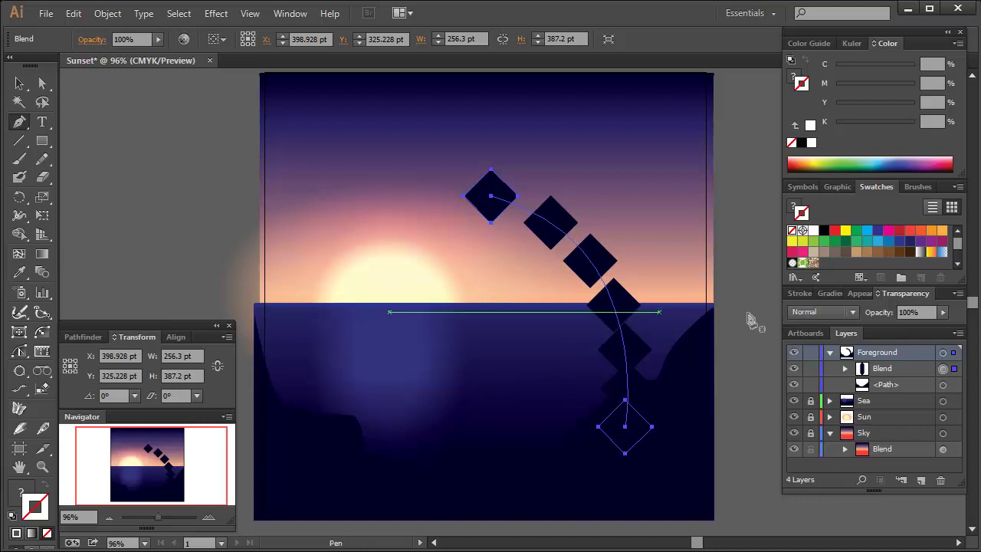
- Set the trunk blend to 12 specified steps with Align to Path orientation
key(w)
key(Return)
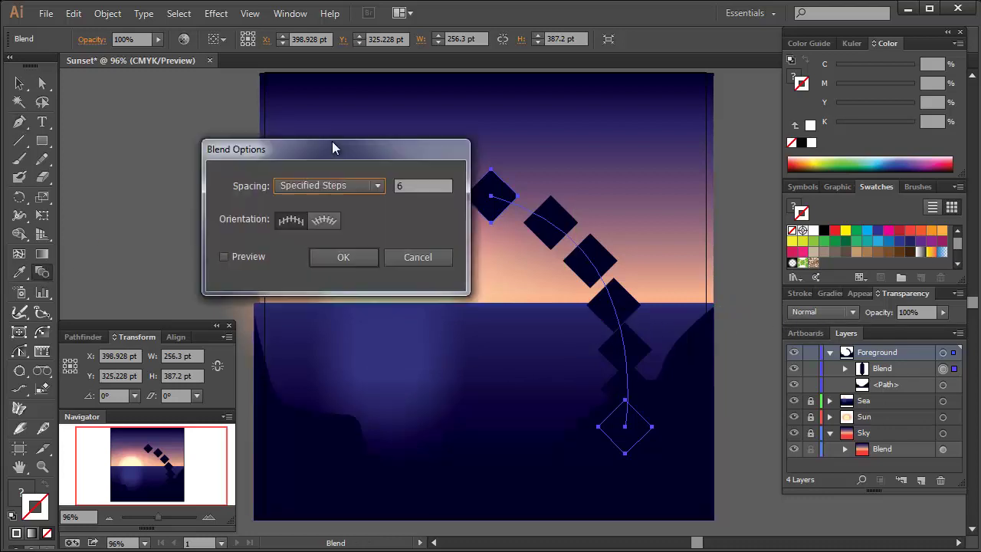
drag(294, 143, 236, 135)
click(257, 209)
click(223, 209)
text(15)
key(BackSpace)
text(2)
click(246, 207)
key(Return)
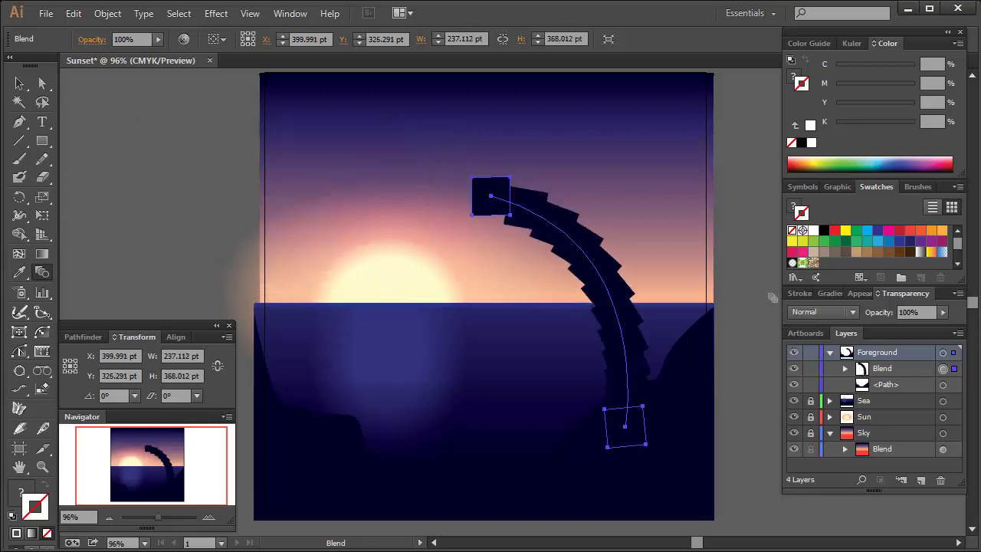
- Drag the spine's top anchor and handle to bend the trunk further
click(846, 368)
key(a)
click(491, 196)
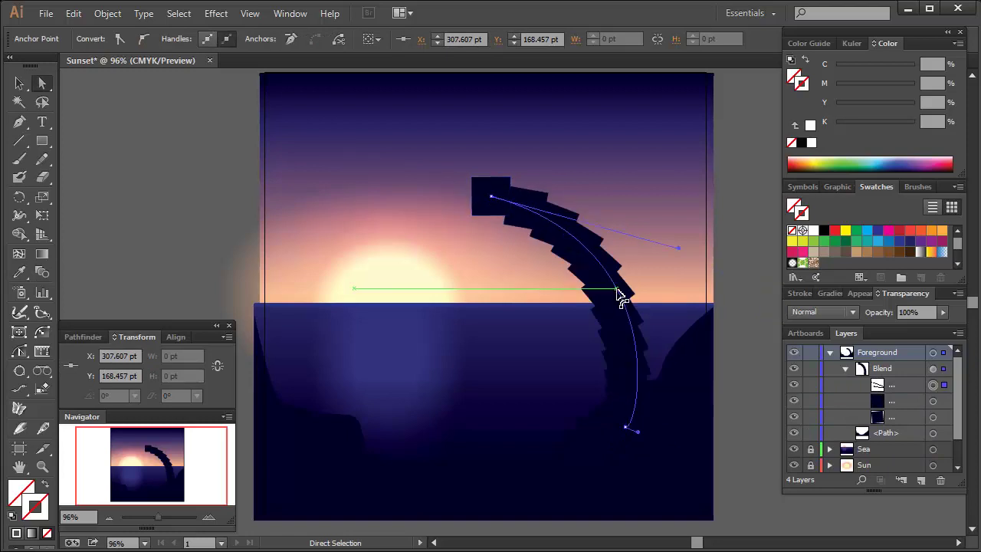
drag(624, 287, 608, 298)
drag(493, 197, 554, 249)
- Paste a copy of the bottom trunk square near the sun and narrow it into a chevron
click(935, 418)
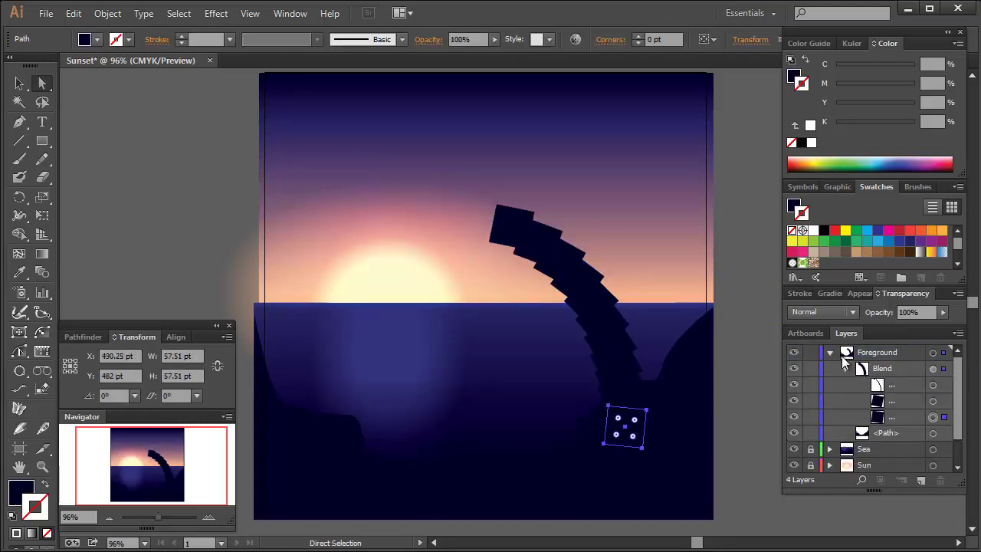
key(ctrl+x)
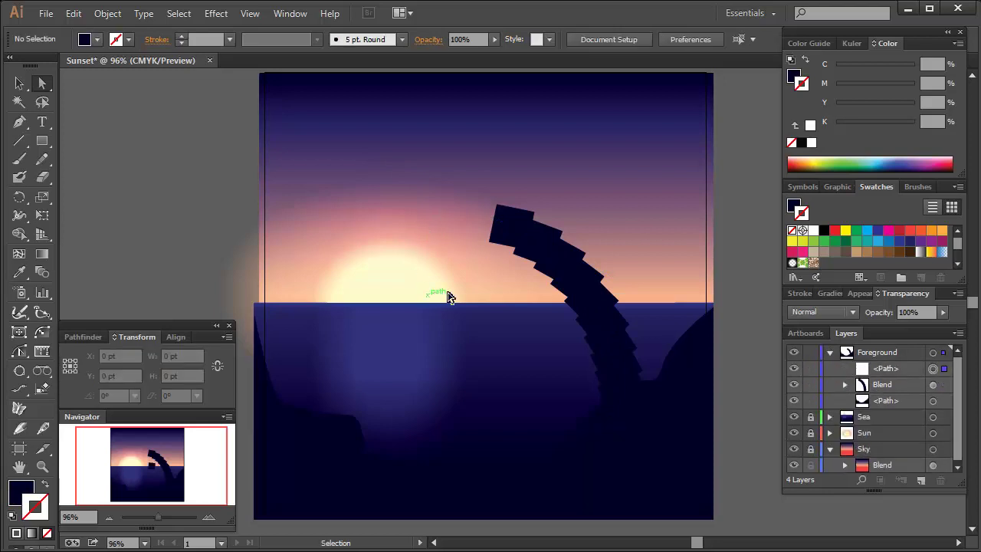
key(ctrl+v)
drag(511, 307, 376, 216)
key(e)
key(a)
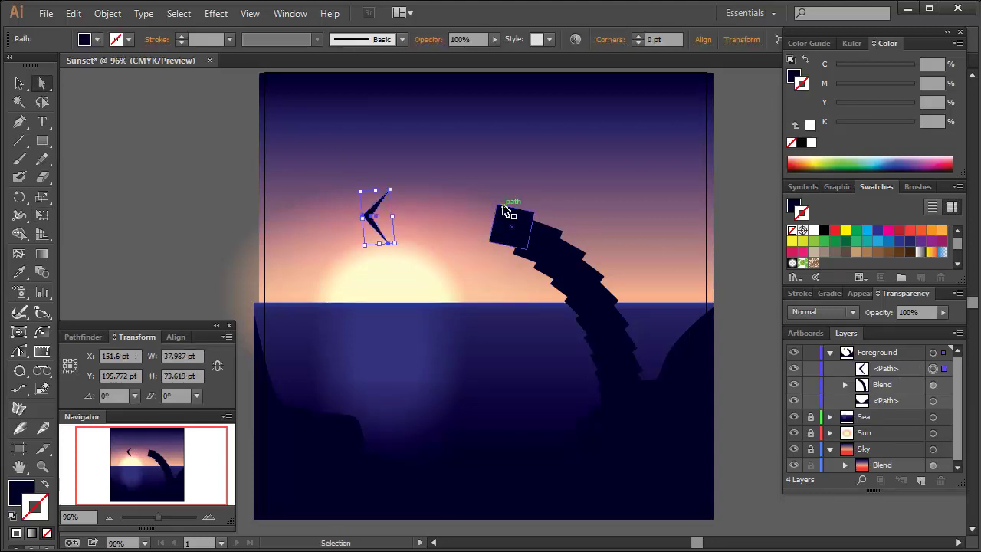
- Zoom in and duplicate the chevron 144 pt to the right
click(209, 519)
click(209, 518)
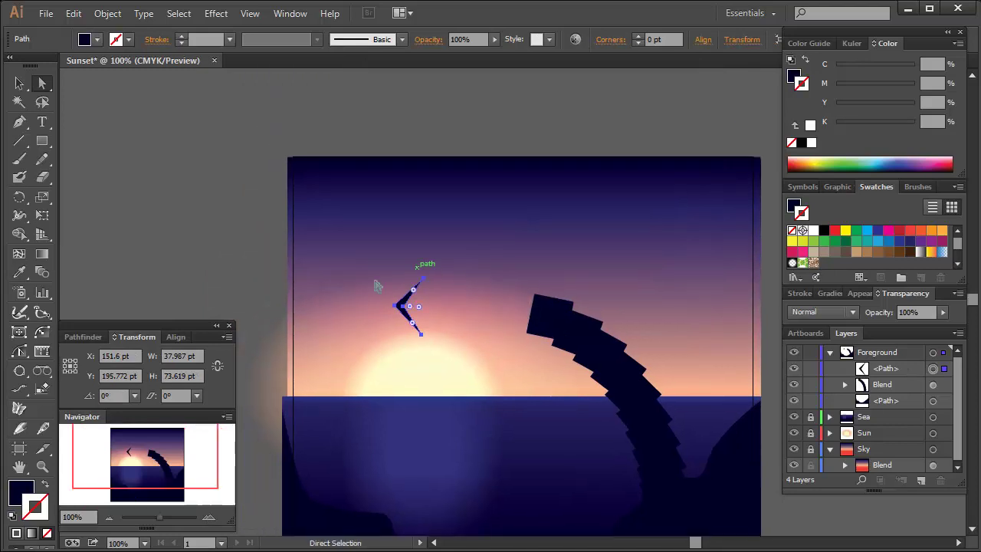
click(209, 518)
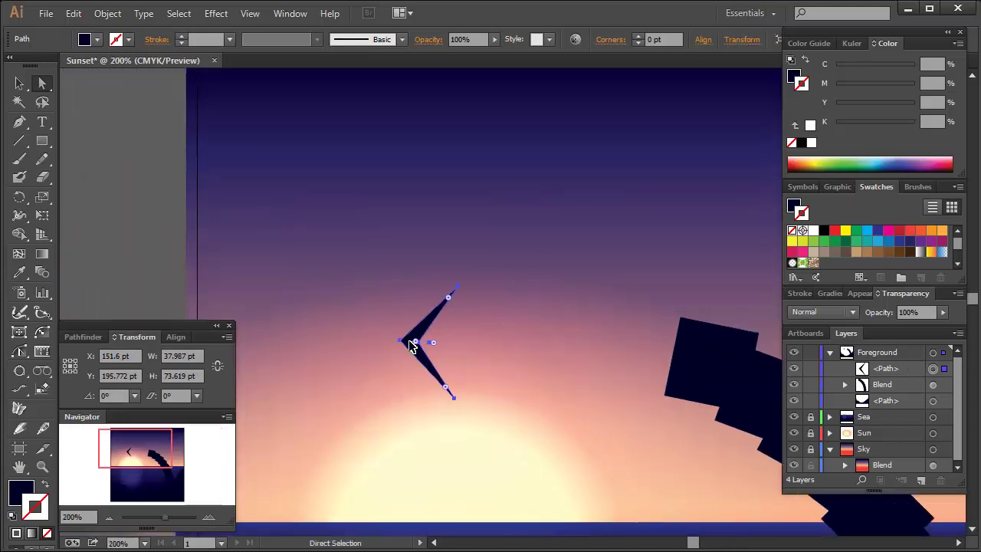
drag(412, 347, 512, 347)
click(20, 83)
- Vertically align the two chevrons and select them both
shift+click(301, 308)
click(178, 338)
click(166, 372)
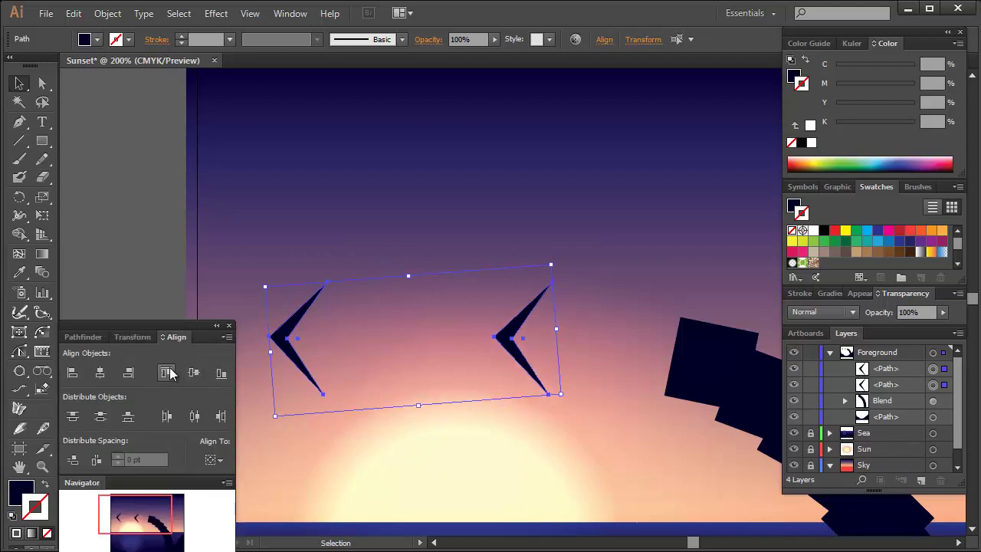
key(a)
click(285, 283)
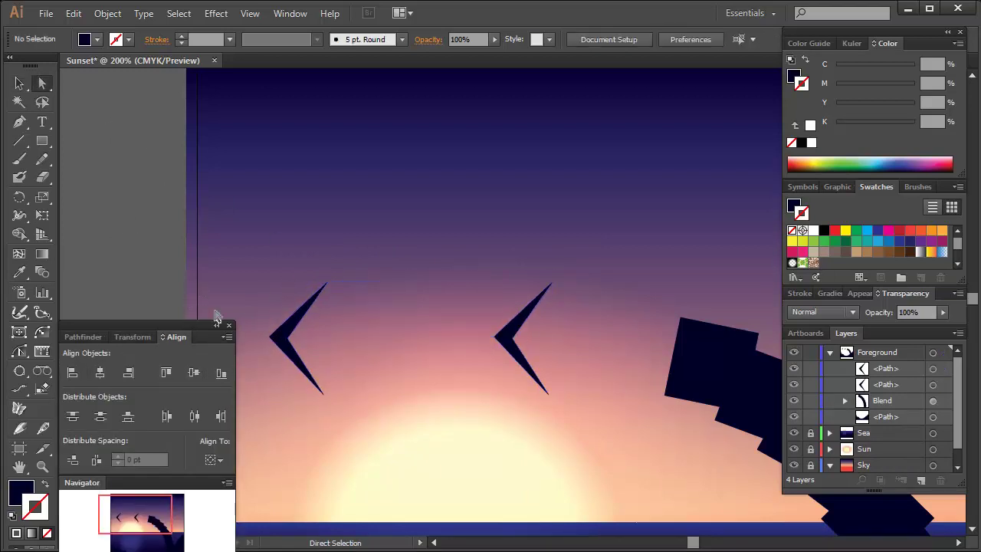
click(292, 337)
shift+click(512, 338)
- Blend the two chevrons with 20 specified steps
click(42, 273)
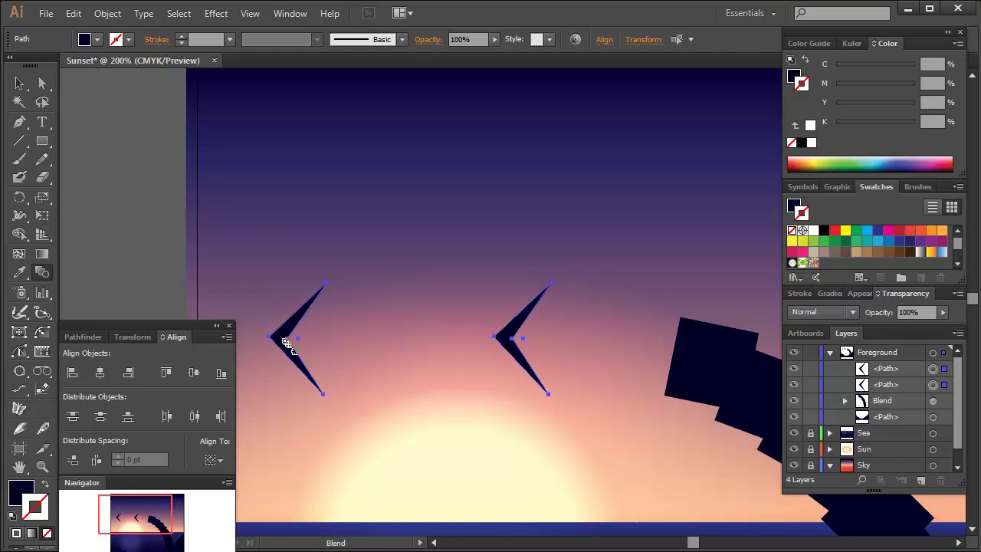
click(512, 338)
double_click(42, 272)
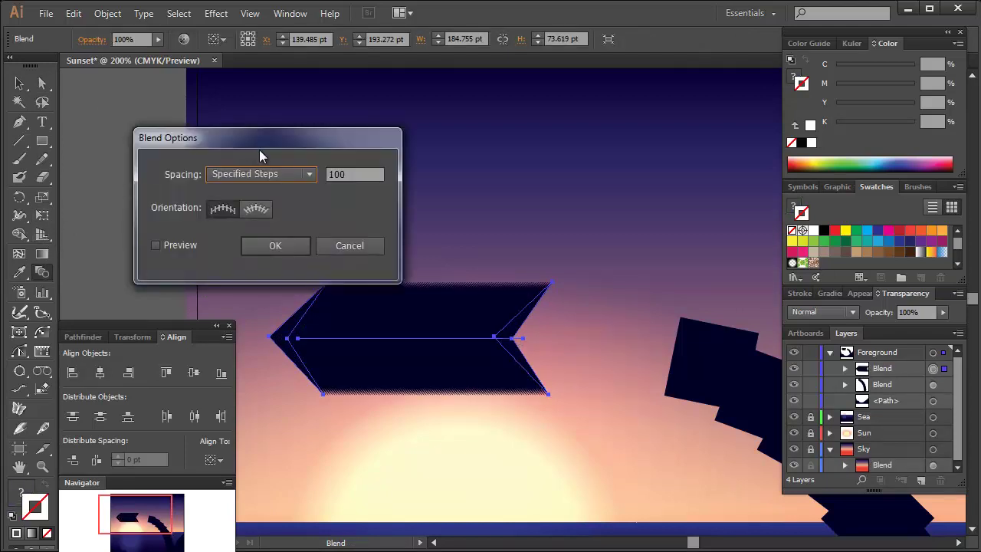
click(149, 224)
text(20)
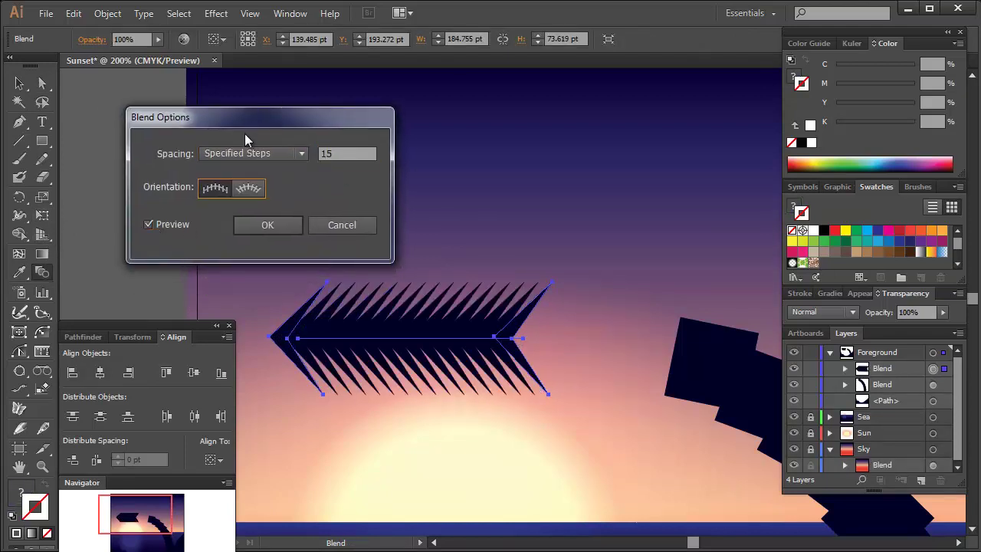
click(268, 225)
- Drag the blend's anchors to taper the right tip and curve the leaf spine
click(42, 83)
click(552, 284)
drag(553, 285, 568, 316)
drag(554, 400, 576, 329)
key(ctrl+z)
drag(551, 398, 593, 366)
drag(568, 317, 575, 338)
drag(598, 369, 597, 351)
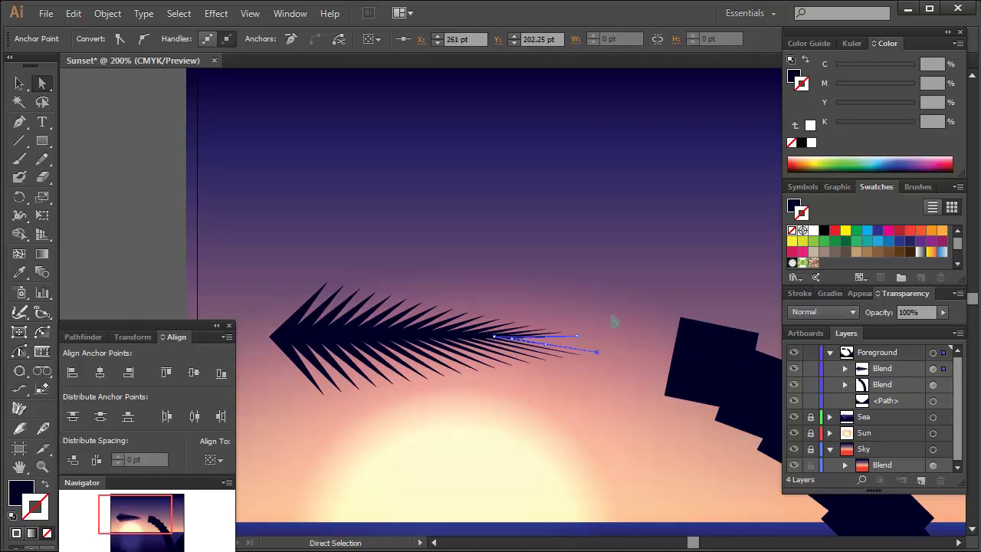
- Save the whole feathered leaf blend as a new Art Brush with default options
click(589, 279)
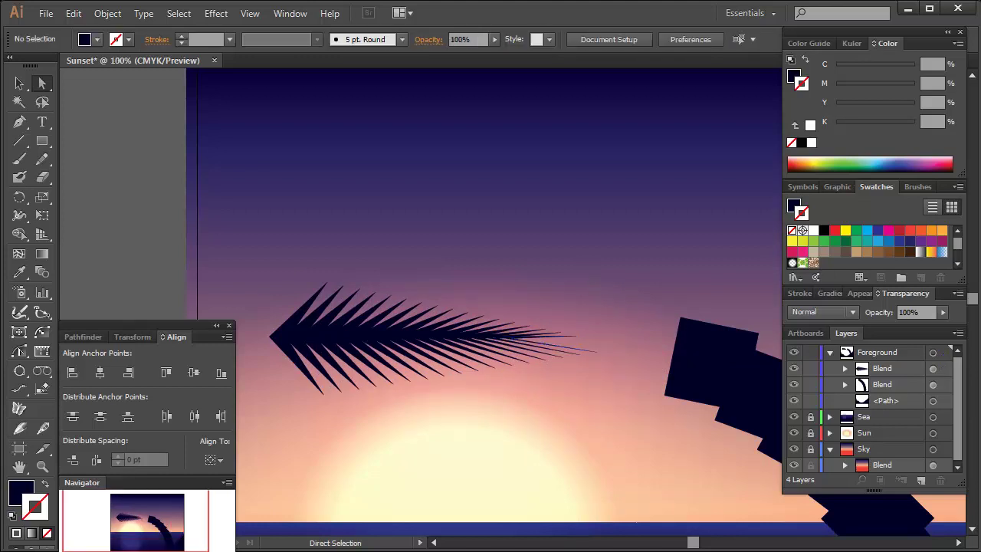
key(ctrl+1)
drag(387, 272, 560, 372)
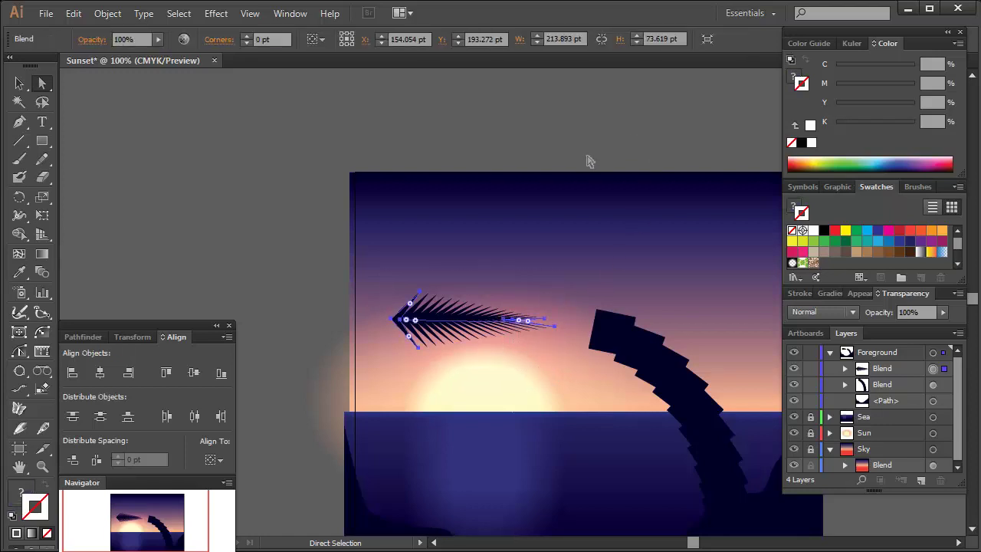
click(918, 187)
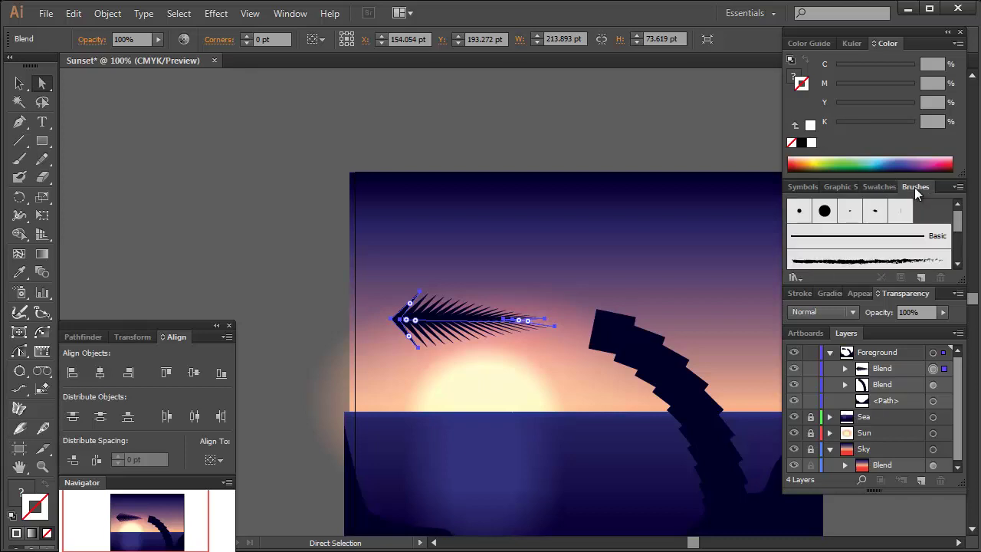
click(920, 278)
click(388, 302)
click(431, 375)
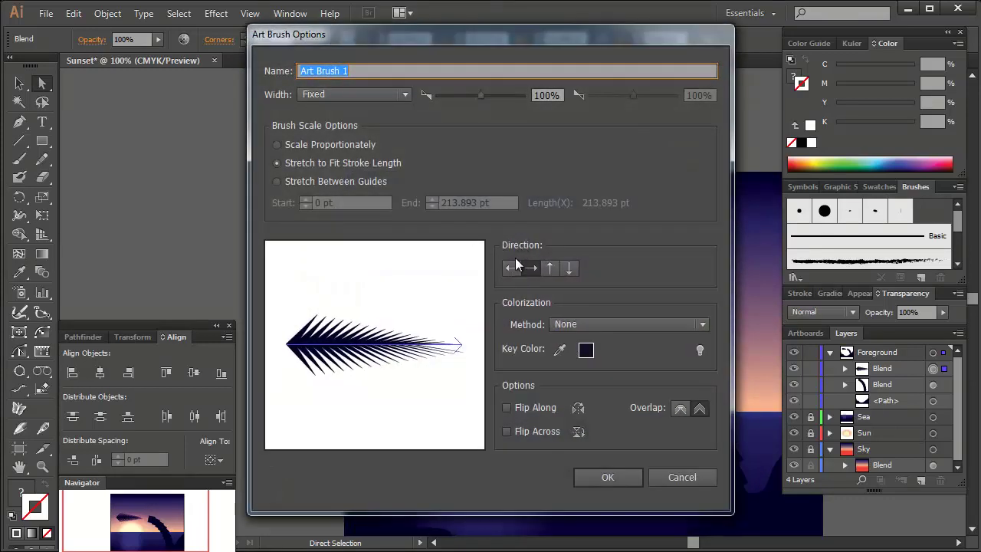
click(596, 477)
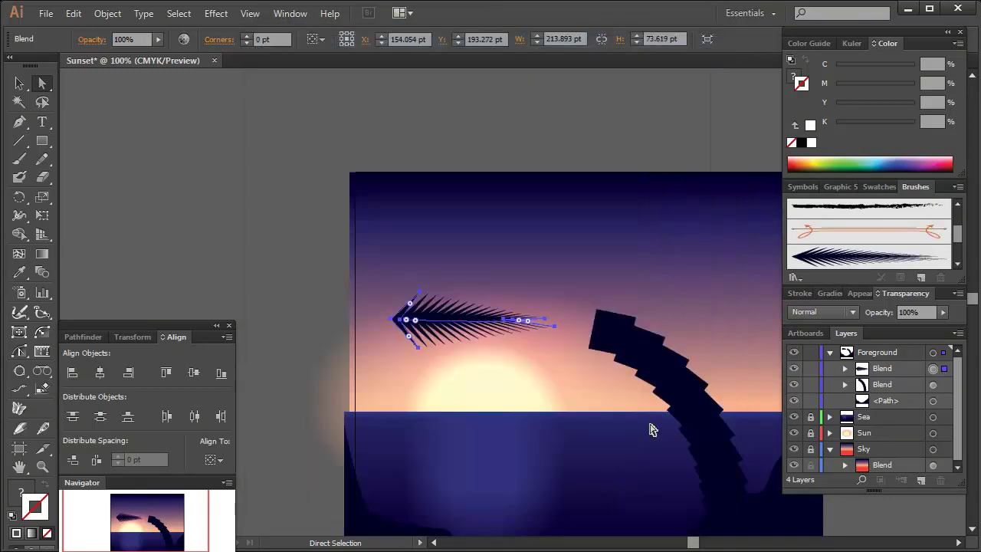
- Delete the sample leaf and switch to the Paintbrush with fill and stroke swapped
key(Delete)
key(ctrl+minus)
key(b)
key(shift+x)
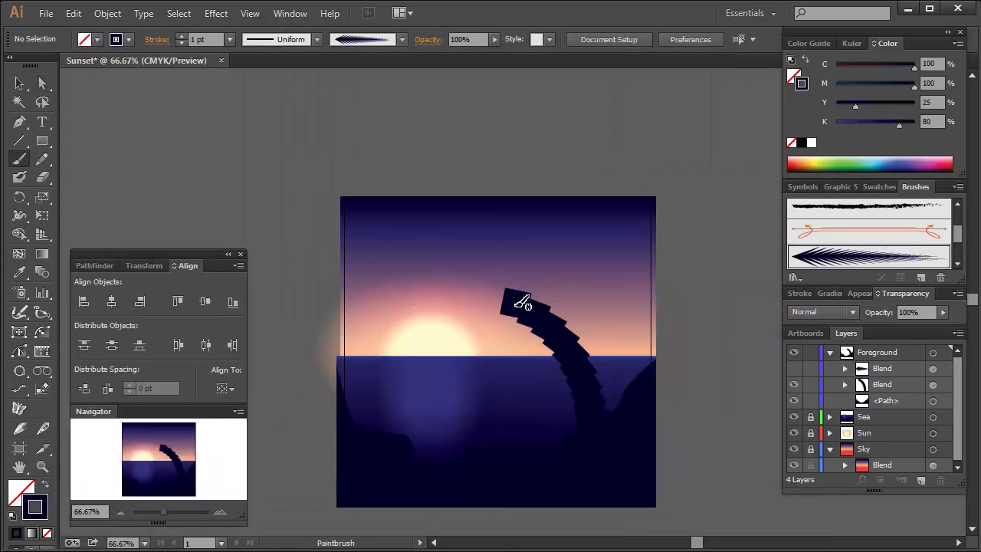
- Paint six feather-brush fronds fanning and drooping from the trunk top
mouse_move(525, 300)
mouse_down()
mouse_move(495, 401)
mouse_move(453, 362)
mouse_move(609, 277)
mouse_move(613, 328)
mouse_up()
drag(506, 287, 423, 301)
drag(519, 303, 598, 236)
drag(529, 334, 552, 403)
mouse_move(502, 310)
mouse_down()
mouse_move(456, 414)
mouse_move(499, 403)
mouse_up()
drag(537, 288, 601, 343)
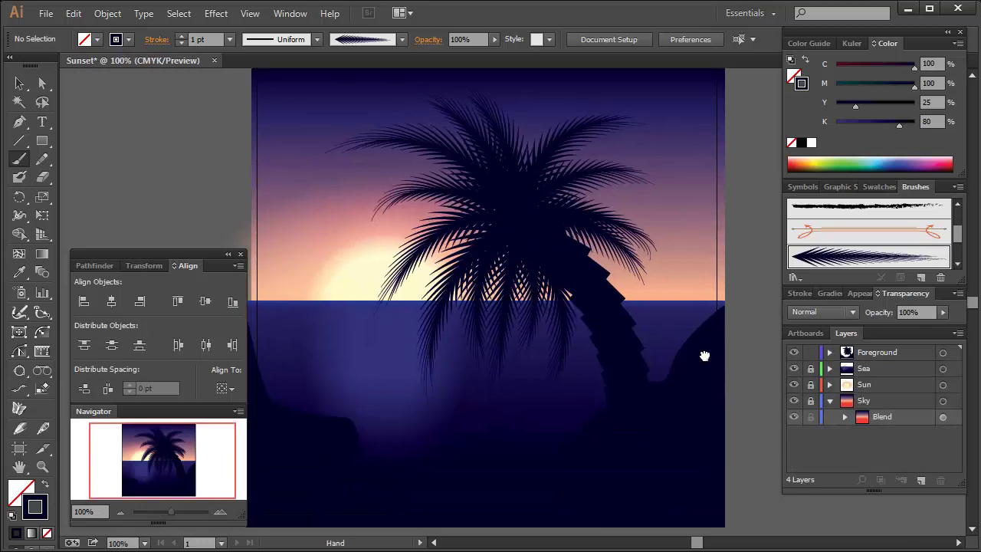
drag(705, 356, 700, 368)
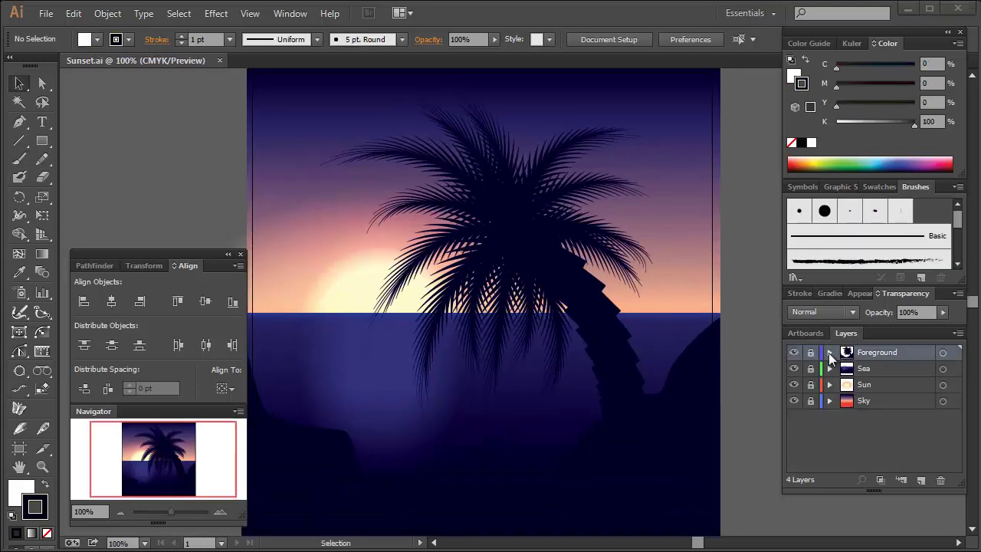
click(829, 352)
- Select all fronds by same appearance, group them, and lock the group
click(947, 370)
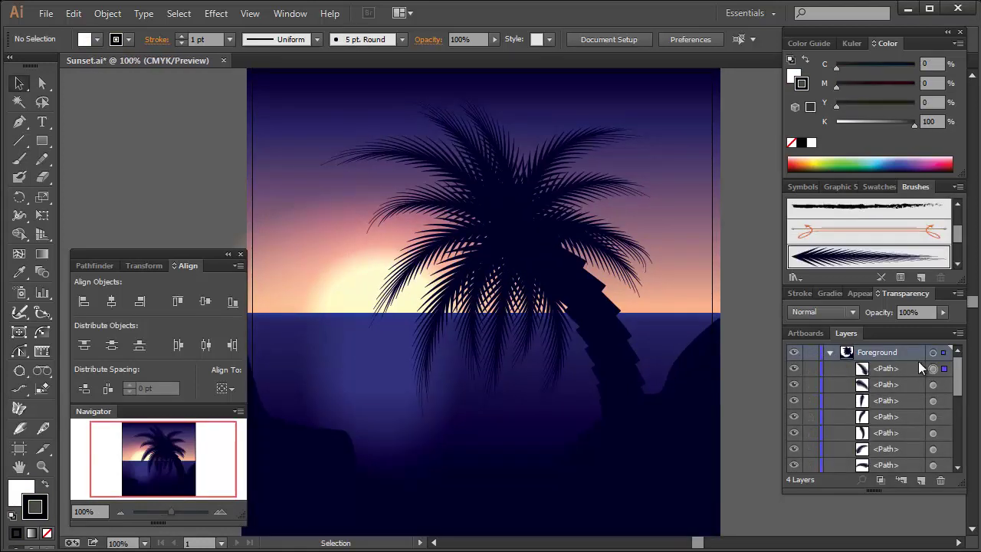
click(178, 13)
mouse_move(248, 164)
click(459, 165)
key(ctrl+g)
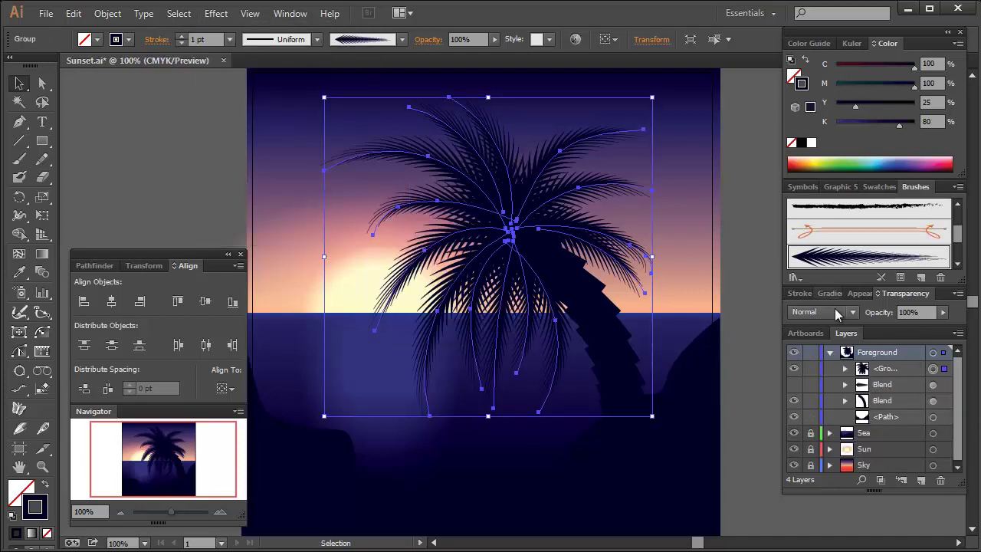
click(811, 368)
- Scale down the top trunk square to taper the trunk
click(844, 401)
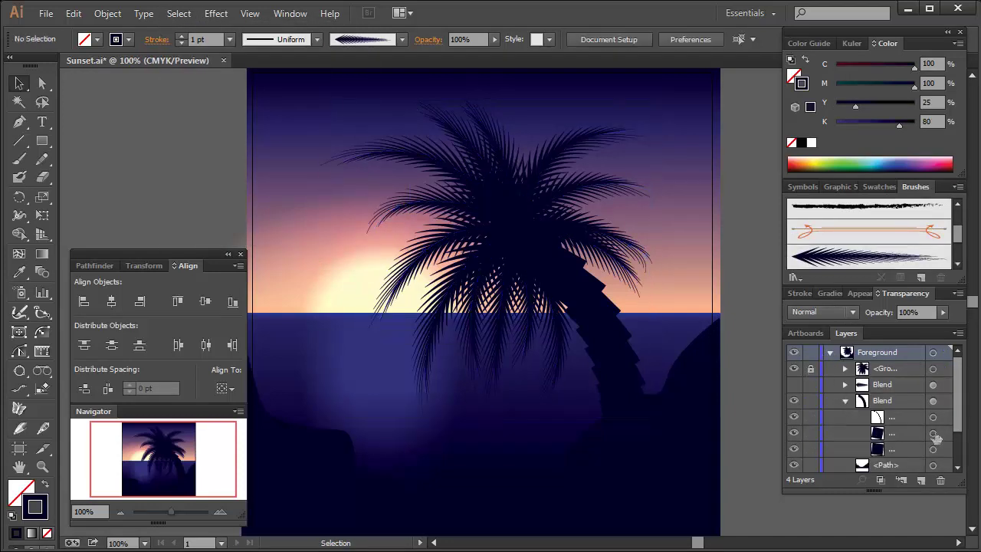
click(933, 433)
drag(548, 233, 675, 442)
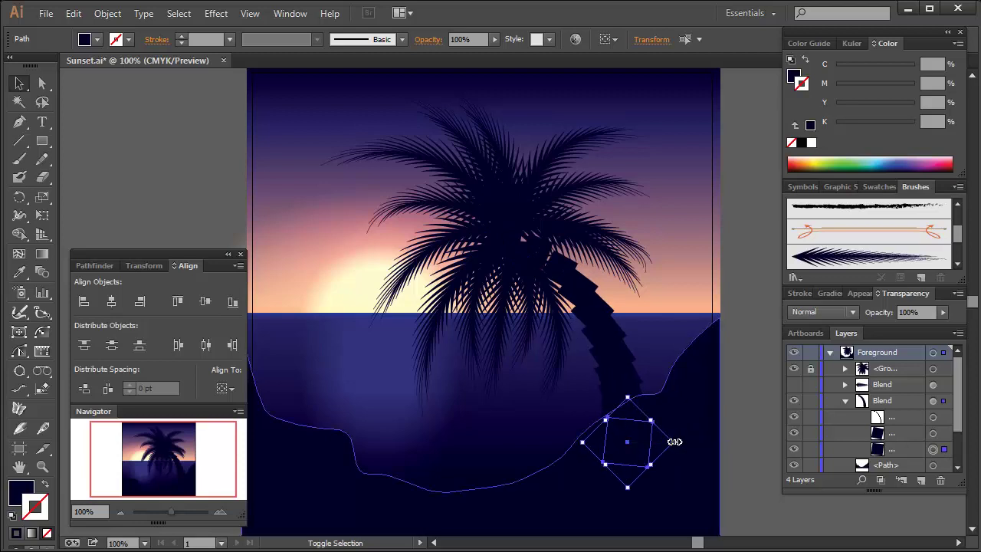
- Set the trunk blend to 14 specified steps
click(933, 401)
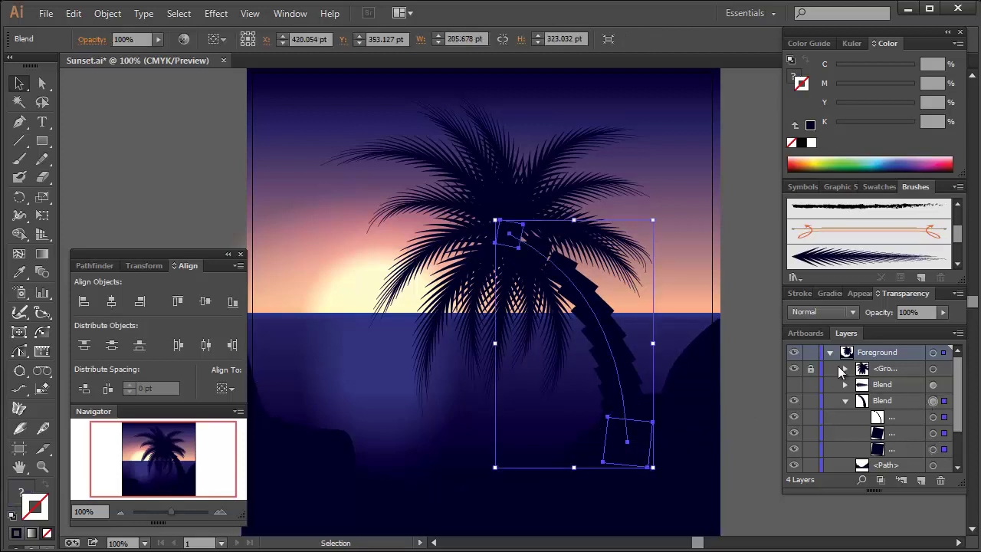
double_click(42, 273)
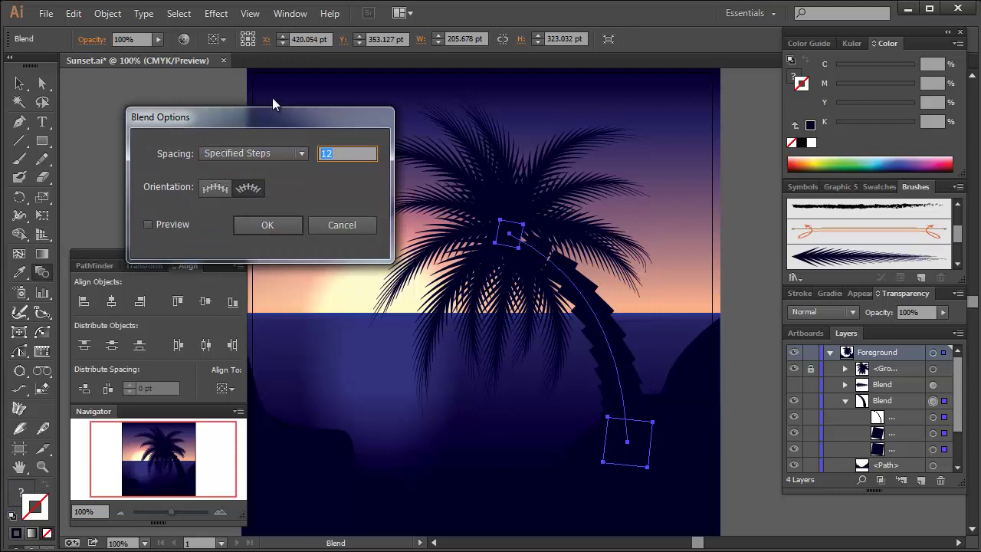
text(14)
key(Return)
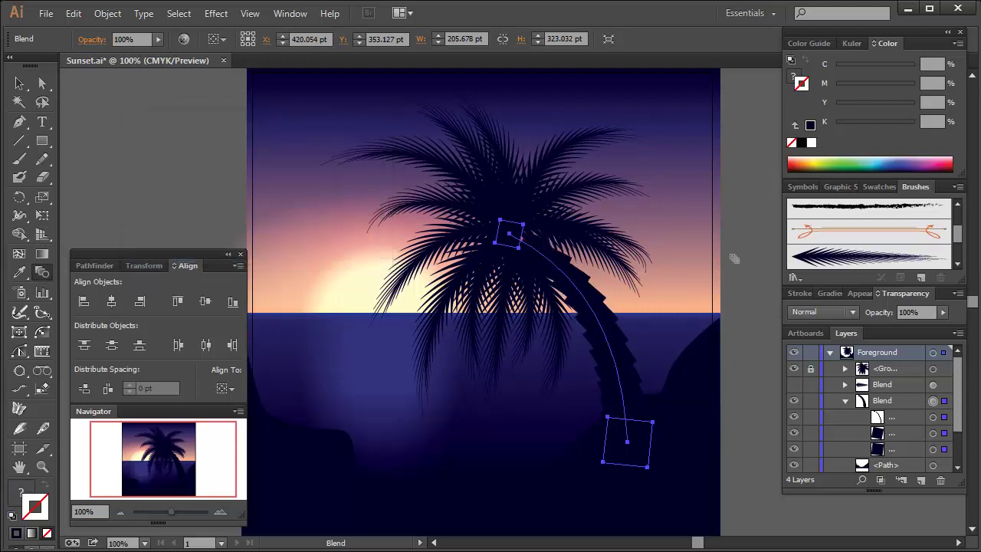
click(933, 434)
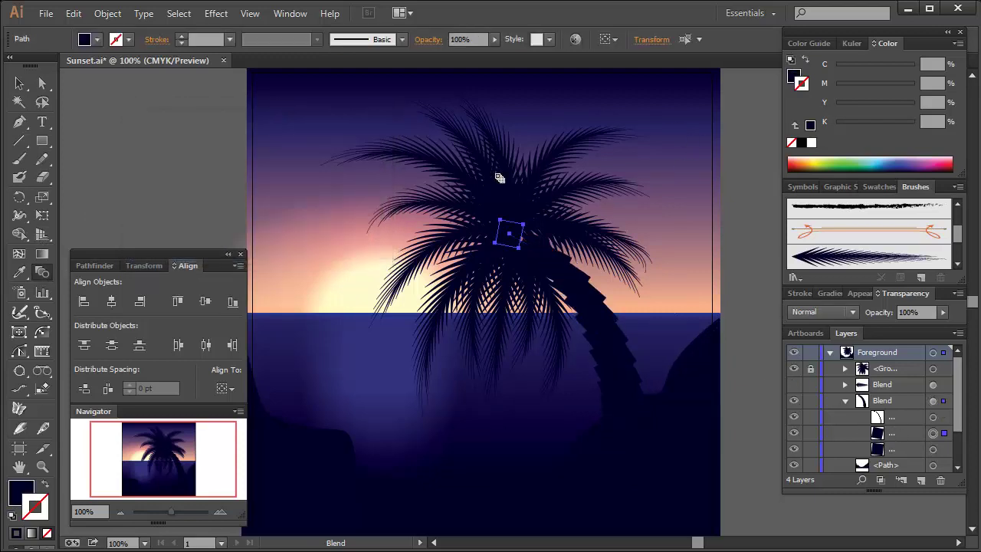